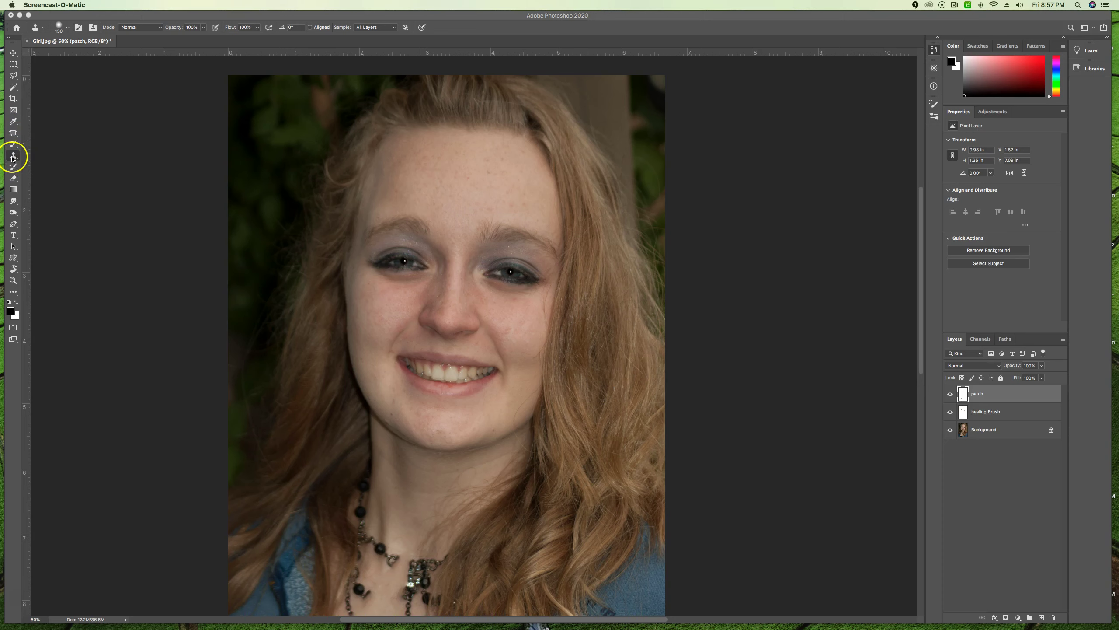
- Return to the girl portrait in Photoshop and open the Clone Stamp / Pattern Stamp tool flyout
{"action": "left_click", "coordinate": [13, 158]}
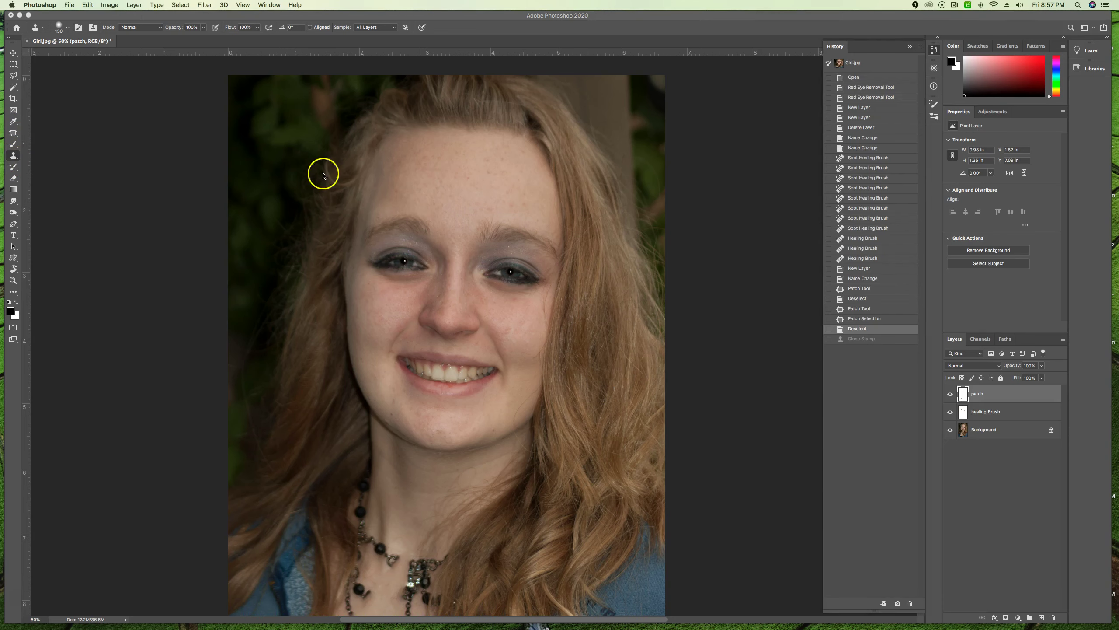
{"action": "left_click", "coordinate": [471, 180]}
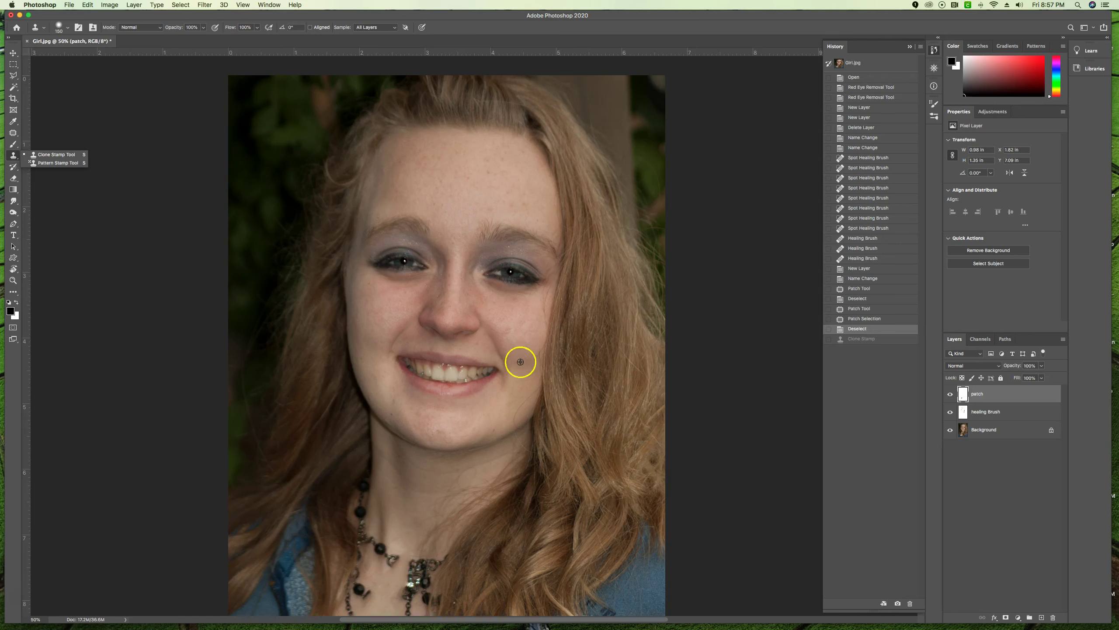
- Pick the Clone Stamp Tool, sample the hair beside the cheek, and stamp it onto the right cheek
{"action": "left_click", "coordinate": [592, 328], "text": "alt"}
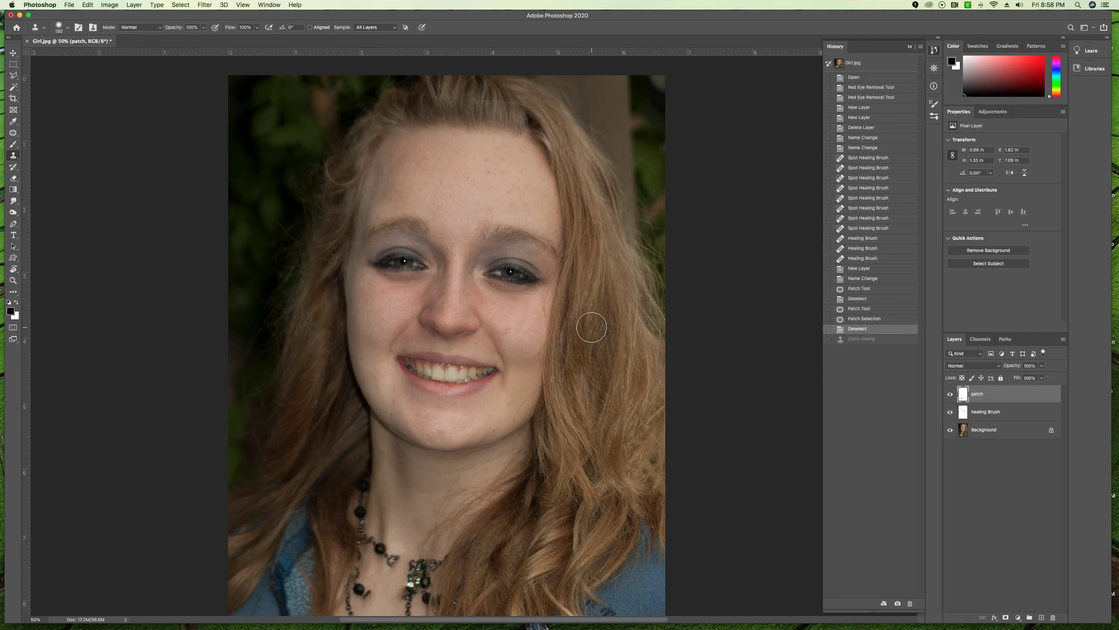
{"action": "mouse_move", "coordinate": [592, 327]}
{"action": "left_mouse_down"}
{"action": "mouse_move", "coordinate": [493, 318]}
{"action": "mouse_move", "coordinate": [507, 318]}
{"action": "left_mouse_up"}
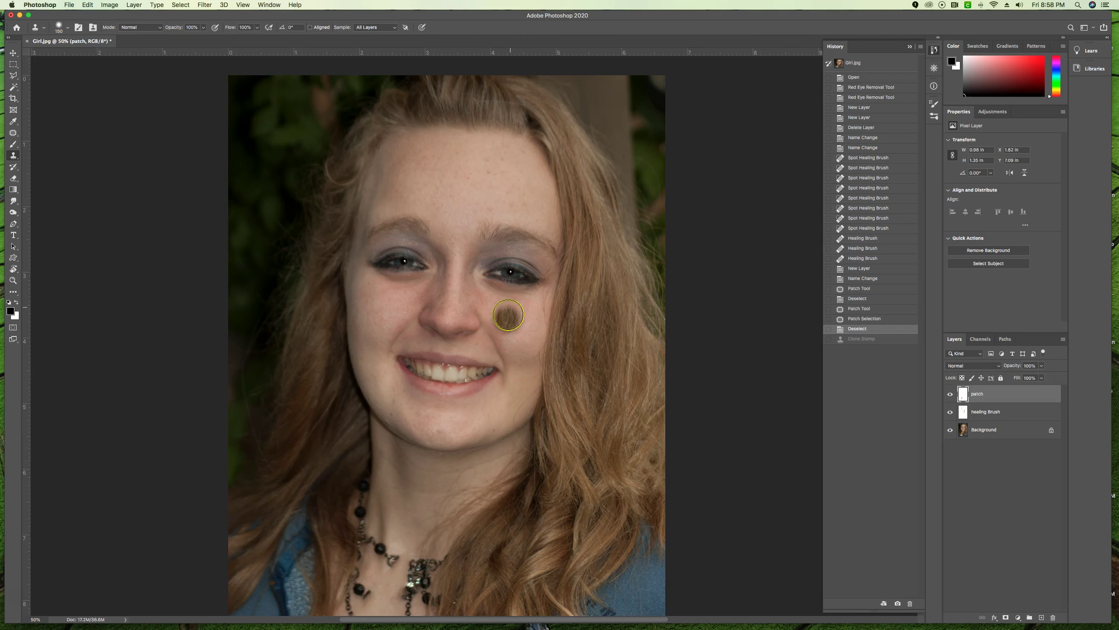
{"action": "left_click", "coordinate": [514, 317]}
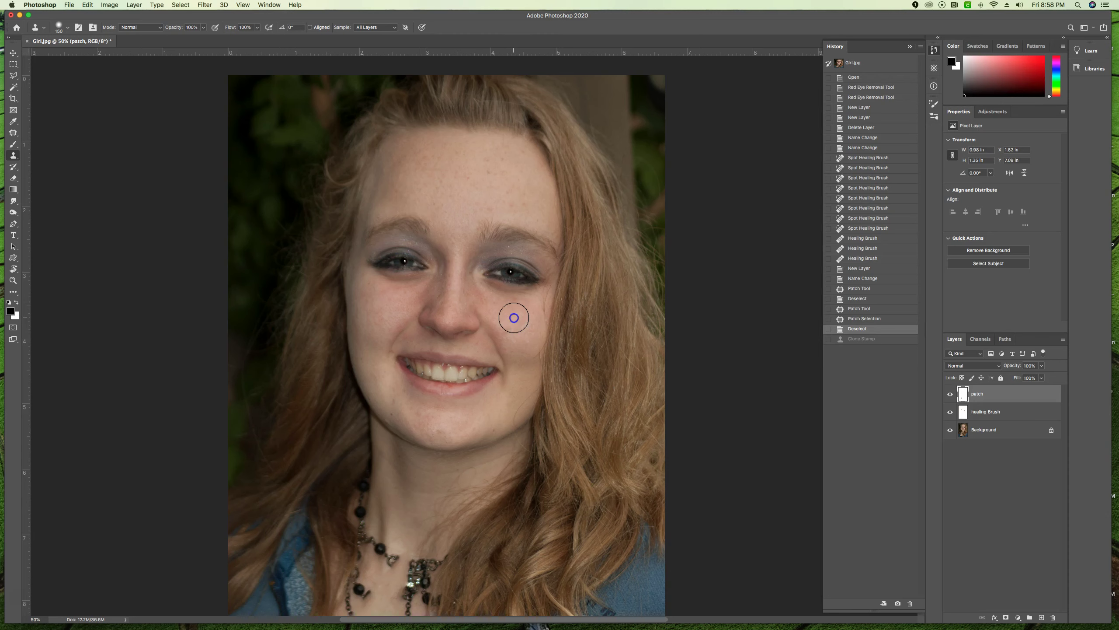
- Stamp more hair patches on the cheek and paint cloned hair across the lower cheek and chin
{"action": "left_click", "coordinate": [514, 317]}
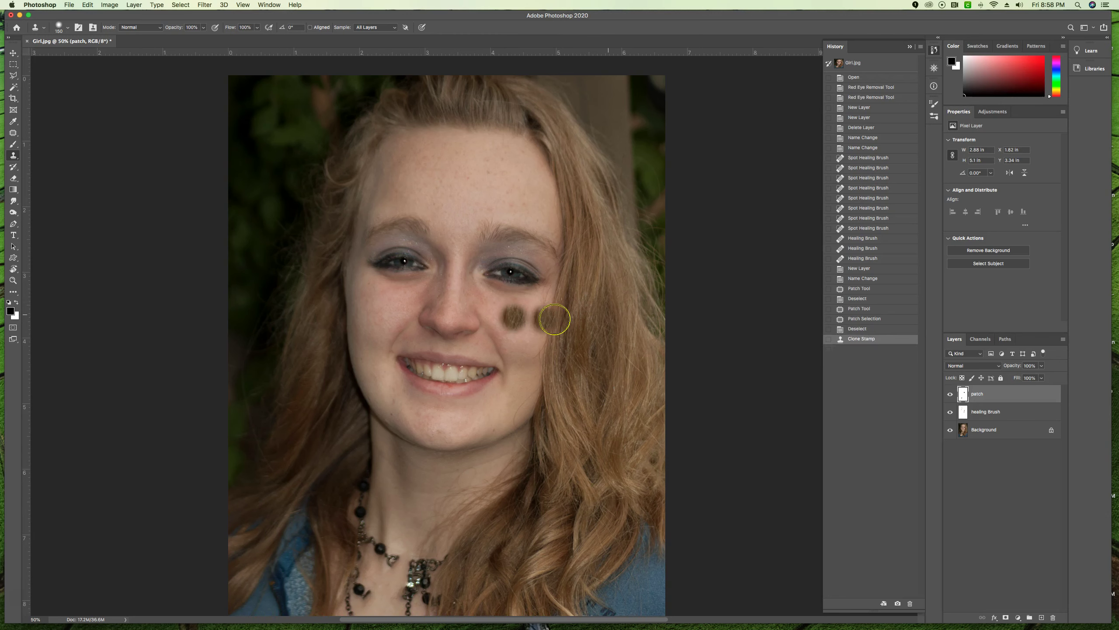
{"action": "mouse_move", "coordinate": [534, 317]}
{"action": "left_mouse_down"}
{"action": "mouse_move", "coordinate": [523, 388]}
{"action": "mouse_move", "coordinate": [545, 318]}
{"action": "mouse_move", "coordinate": [540, 392]}
{"action": "mouse_move", "coordinate": [549, 316]}
{"action": "mouse_move", "coordinate": [541, 376]}
{"action": "mouse_move", "coordinate": [547, 324]}
{"action": "mouse_move", "coordinate": [534, 385]}
{"action": "mouse_move", "coordinate": [505, 415]}
{"action": "mouse_move", "coordinate": [530, 404]}
{"action": "mouse_move", "coordinate": [487, 425]}
{"action": "mouse_move", "coordinate": [532, 412]}
{"action": "mouse_move", "coordinate": [541, 382]}
{"action": "mouse_move", "coordinate": [505, 397]}
{"action": "mouse_move", "coordinate": [516, 376]}
{"action": "mouse_move", "coordinate": [487, 409]}
{"action": "mouse_move", "coordinate": [526, 363]}
{"action": "mouse_move", "coordinate": [516, 345]}
{"action": "mouse_move", "coordinate": [516, 359]}
{"action": "mouse_move", "coordinate": [494, 347]}
{"action": "mouse_move", "coordinate": [531, 348]}
{"action": "left_mouse_up"}
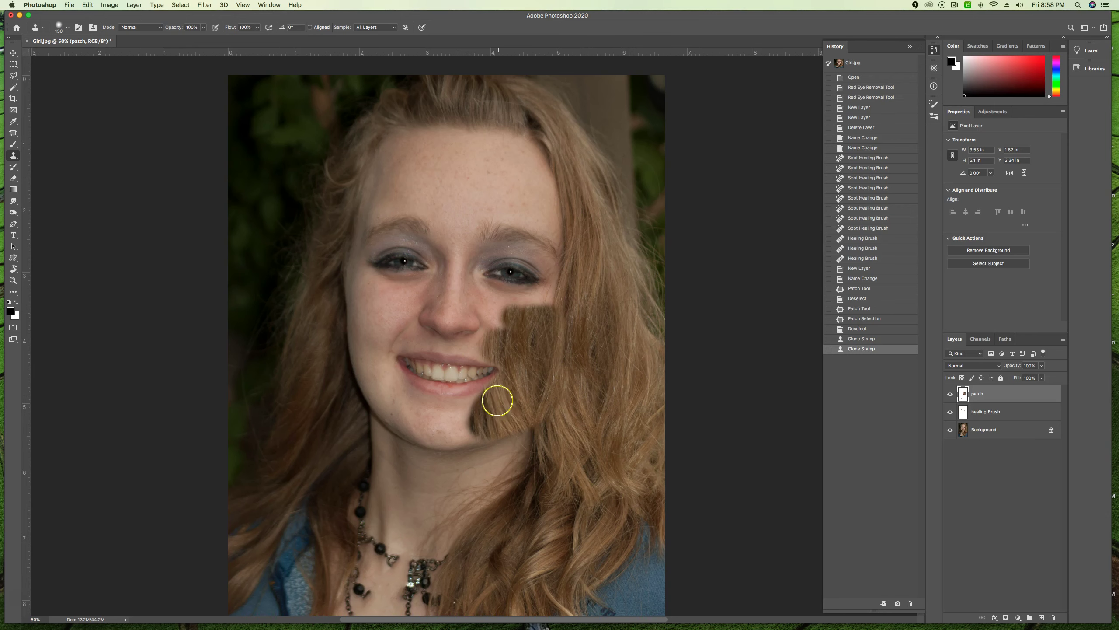
{"action": "mouse_move", "coordinate": [497, 400]}
{"action": "left_mouse_down"}
{"action": "mouse_move", "coordinate": [424, 418]}
{"action": "mouse_move", "coordinate": [467, 424]}
{"action": "mouse_move", "coordinate": [459, 433]}
{"action": "mouse_move", "coordinate": [637, 373]}
{"action": "mouse_move", "coordinate": [607, 388]}
{"action": "left_mouse_up"}
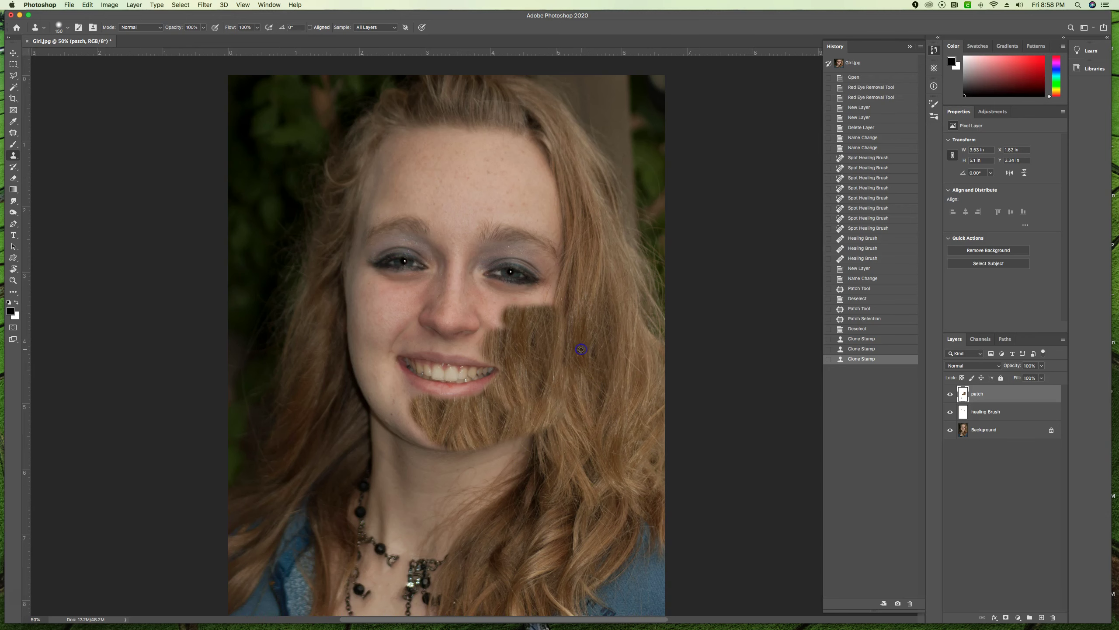
{"action": "mouse_move", "coordinate": [455, 424]}
{"action": "left_mouse_down"}
{"action": "mouse_move", "coordinate": [408, 412]}
{"action": "mouse_move", "coordinate": [371, 384]}
{"action": "mouse_move", "coordinate": [368, 339]}
{"action": "mouse_move", "coordinate": [398, 348]}
{"action": "mouse_move", "coordinate": [371, 349]}
{"action": "mouse_move", "coordinate": [371, 338]}
{"action": "mouse_move", "coordinate": [392, 342]}
{"action": "mouse_move", "coordinate": [396, 355]}
{"action": "mouse_move", "coordinate": [370, 351]}
{"action": "mouse_move", "coordinate": [372, 336]}
{"action": "mouse_move", "coordinate": [409, 349]}
{"action": "mouse_move", "coordinate": [376, 351]}
{"action": "left_mouse_up"}
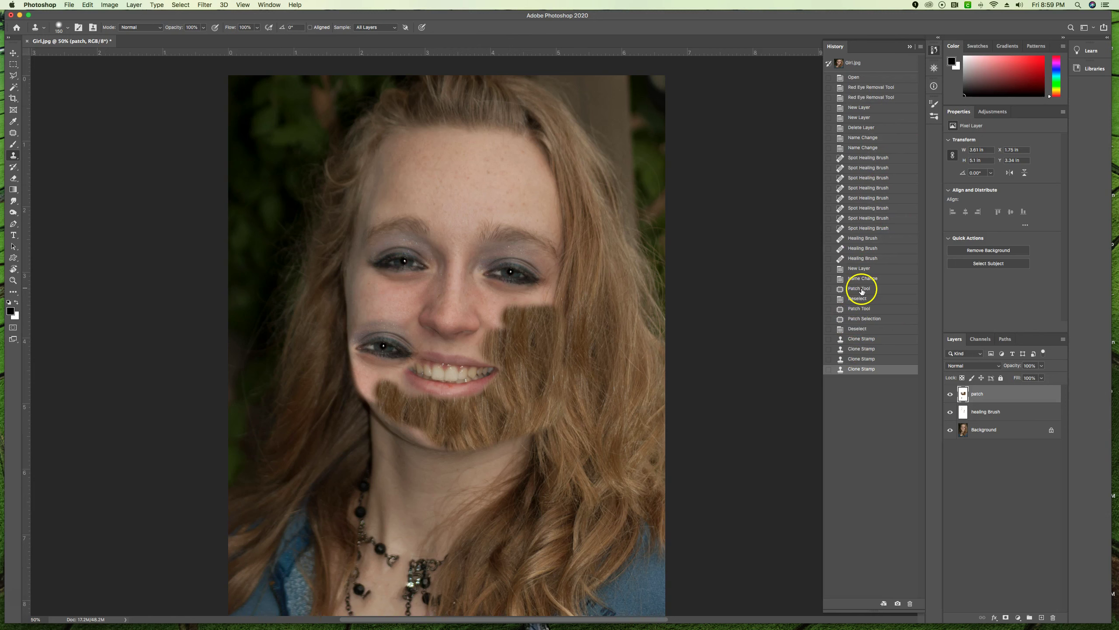
- Revert the history to before the cloning, then clone the right eye onto the forehead
{"action": "left_click", "coordinate": [861, 330]}
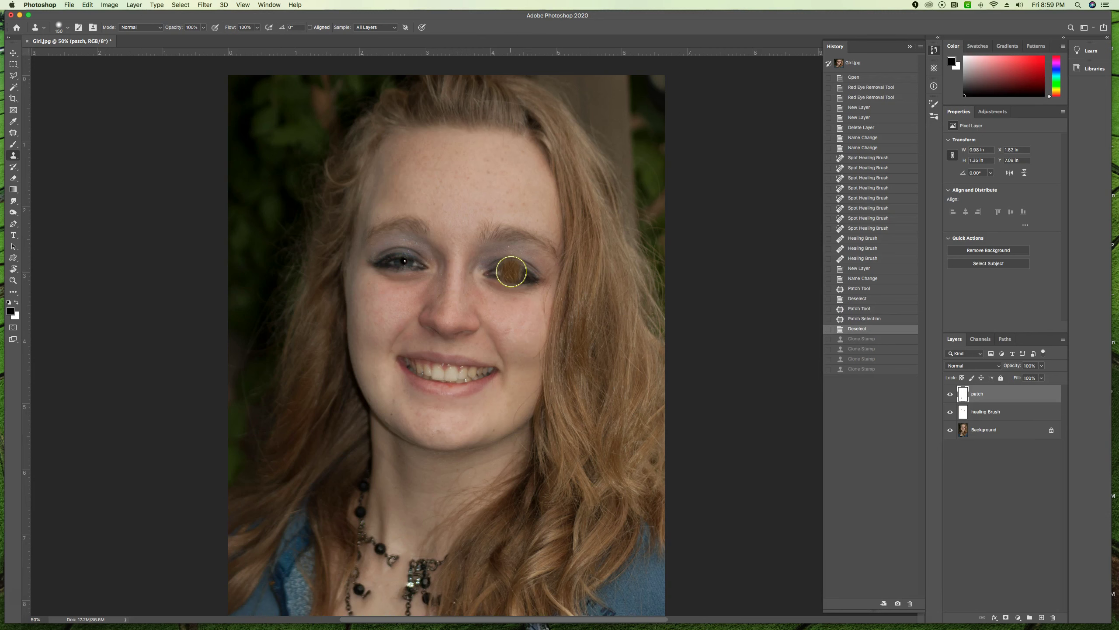
{"action": "left_click", "coordinate": [512, 273], "text": "alt"}
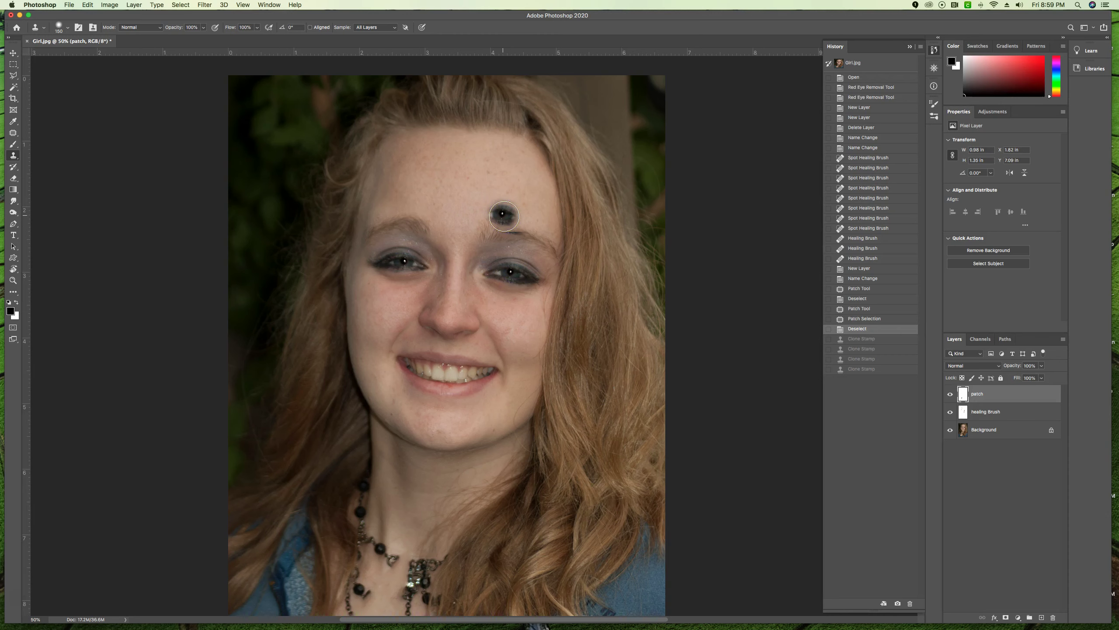
{"action": "mouse_move", "coordinate": [458, 201]}
{"action": "left_mouse_down"}
{"action": "mouse_move", "coordinate": [436, 194]}
{"action": "mouse_move", "coordinate": [473, 188]}
{"action": "mouse_move", "coordinate": [484, 203]}
{"action": "mouse_move", "coordinate": [434, 193]}
{"action": "mouse_move", "coordinate": [468, 204]}
{"action": "left_mouse_up"}
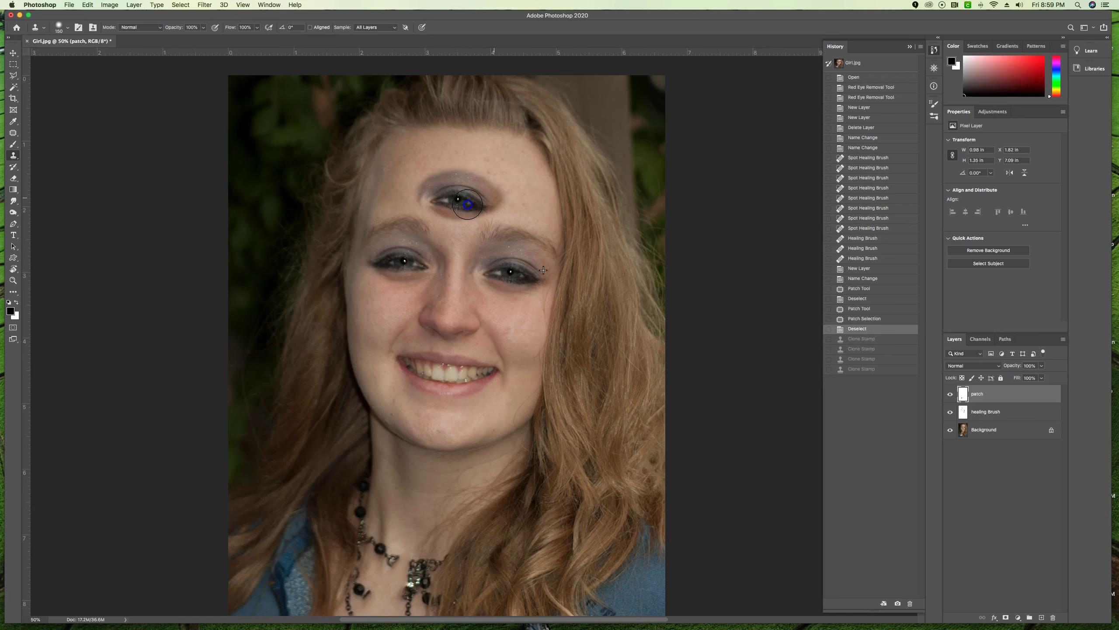
{"action": "left_click_drag", "start_coordinate": [508, 201], "coordinate": [570, 204]}
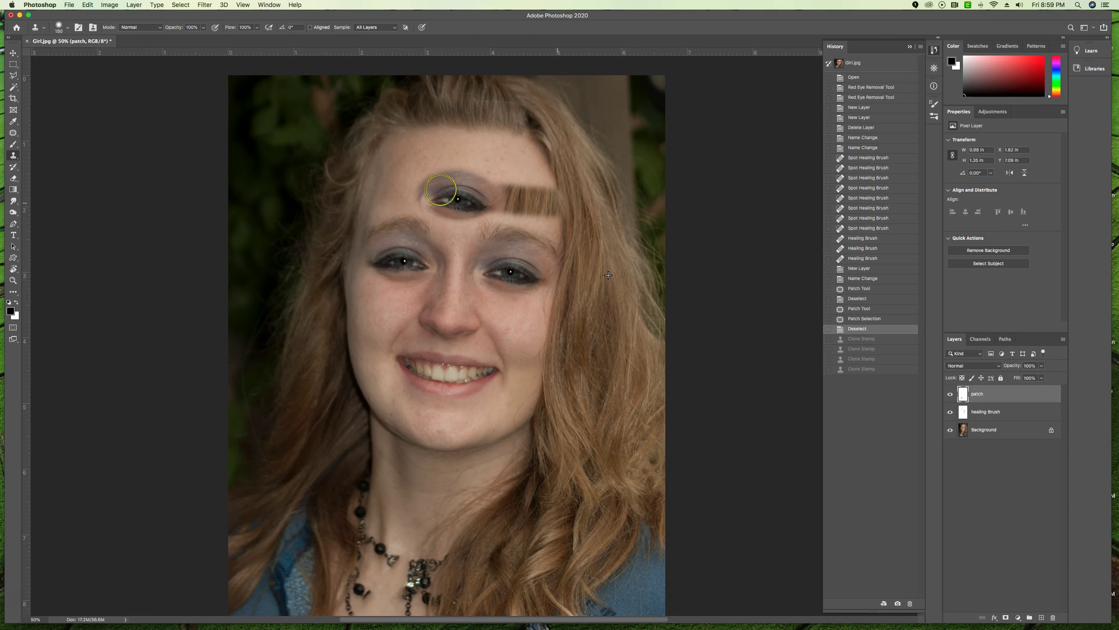
- Pan down to bring the neck and necklace into view
{"action": "left_click_drag", "start_coordinate": [450, 491], "coordinate": [466, 391]}
{"action": "left_click_drag", "start_coordinate": [462, 413], "coordinate": [482, 321]}
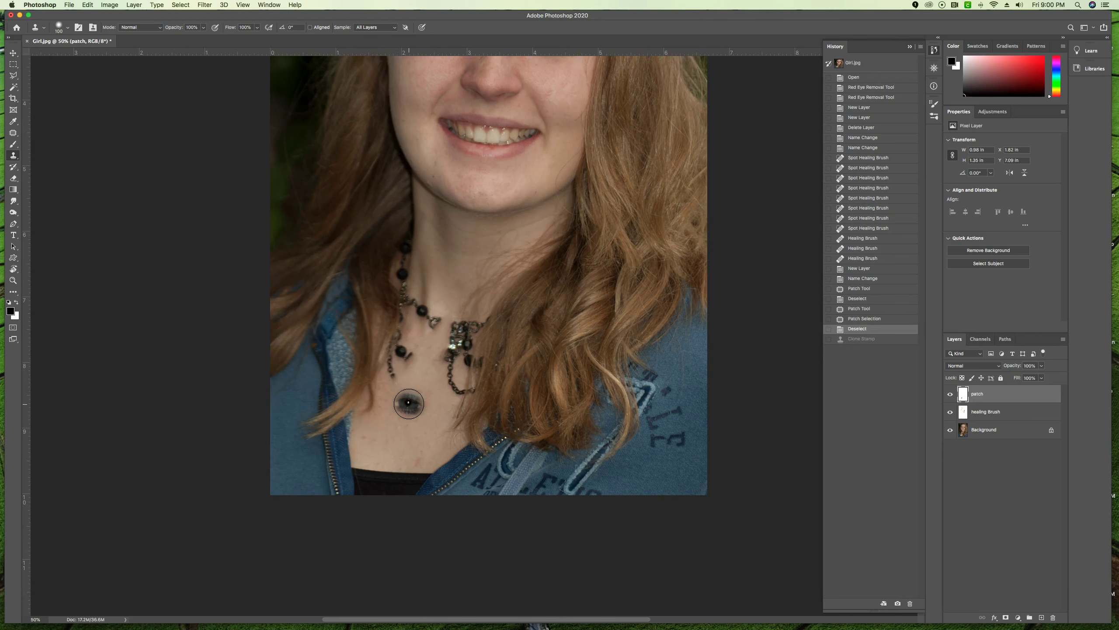
- Sample clean neck skin and paint it over the hanging necklace chain ends and bead
{"action": "left_click", "coordinate": [418, 397], "text": "alt"}
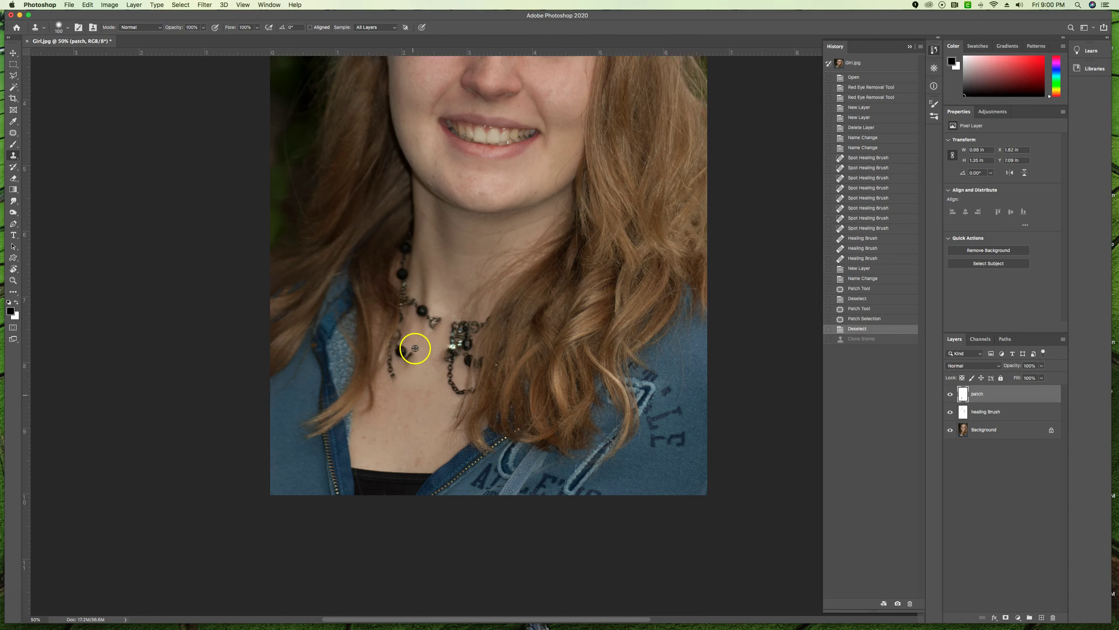
{"action": "left_click", "coordinate": [399, 376]}
{"action": "left_click_drag", "start_coordinate": [394, 376], "coordinate": [406, 348]}
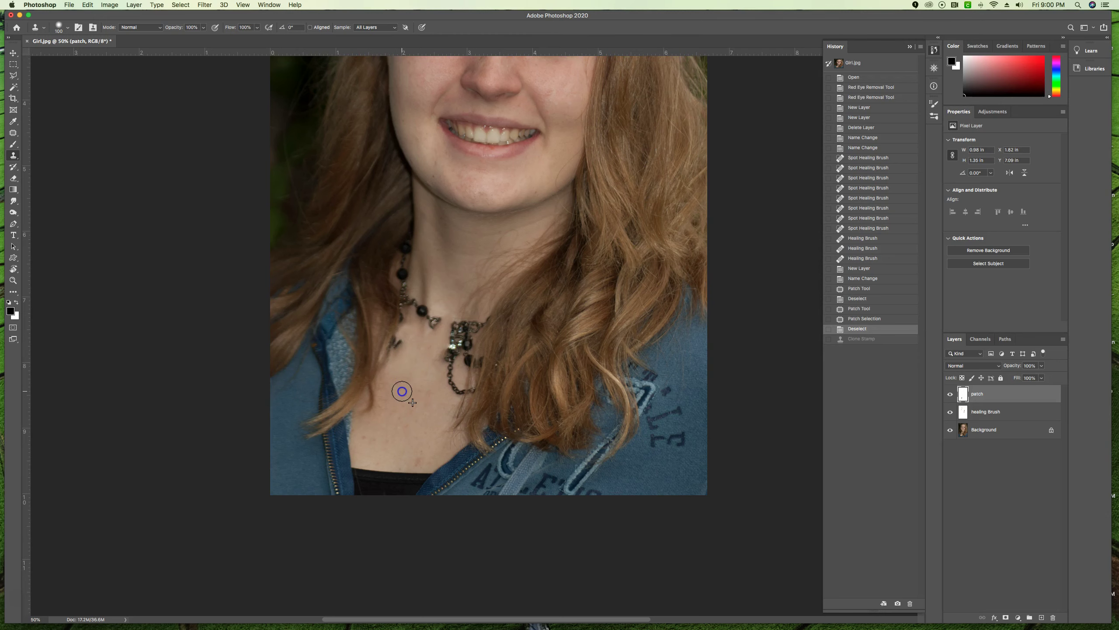
{"action": "left_click", "coordinate": [401, 379]}
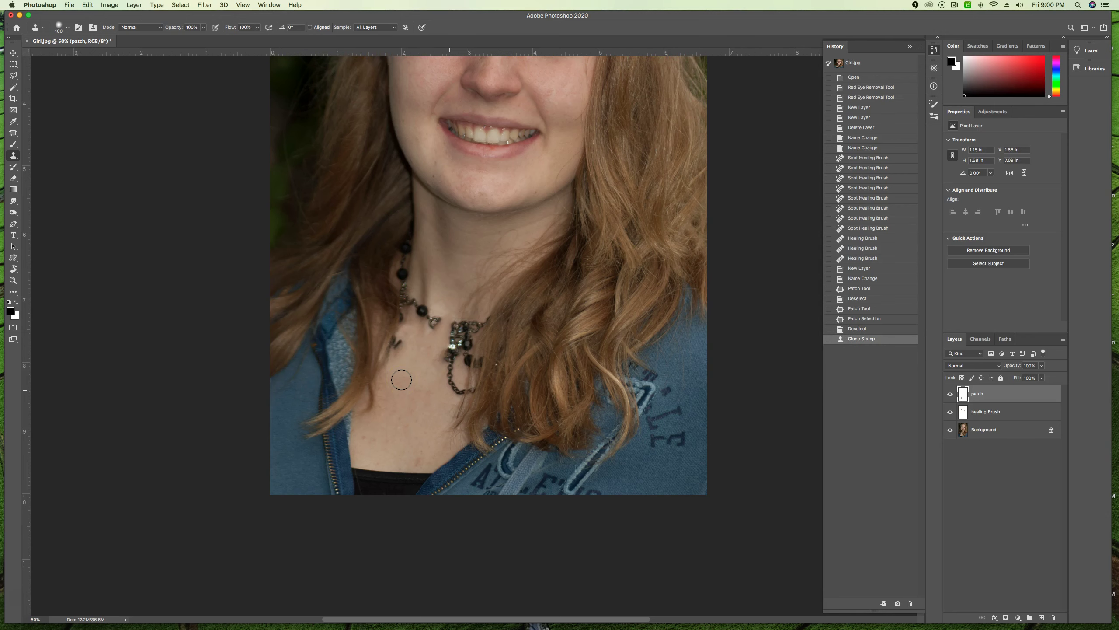
{"action": "left_click", "coordinate": [417, 382], "text": "alt"}
{"action": "mouse_move", "coordinate": [448, 368]}
{"action": "left_mouse_down"}
{"action": "mouse_move", "coordinate": [457, 388]}
{"action": "mouse_move", "coordinate": [447, 350]}
{"action": "mouse_move", "coordinate": [443, 390]}
{"action": "left_mouse_up"}
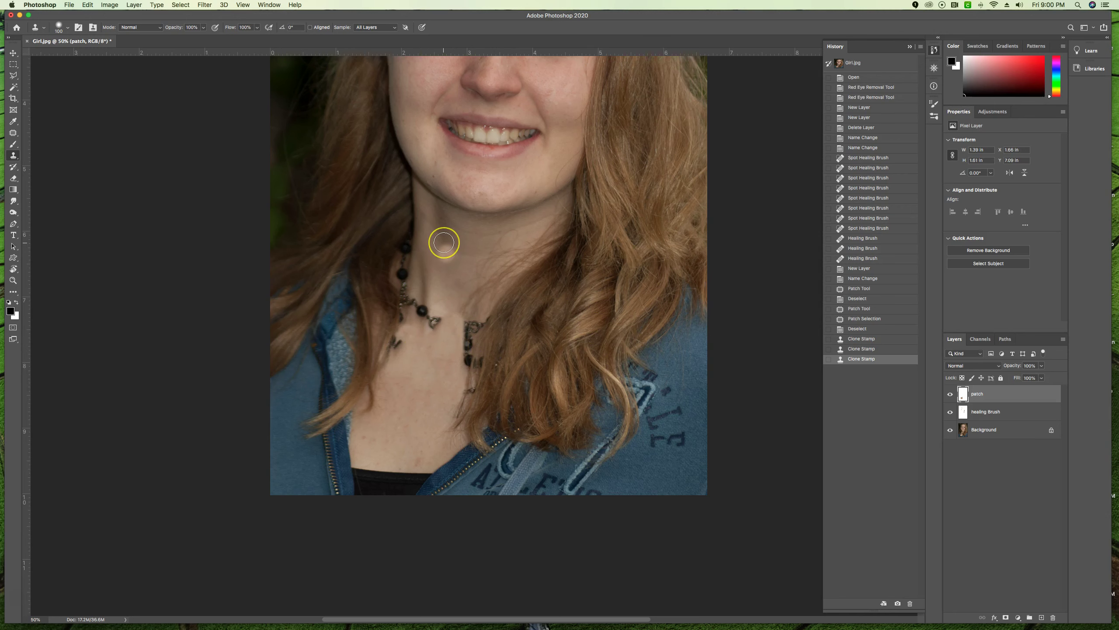
- Enlarge the clone brush, sample hair at the jaw, and extend the dark strand down the neck
{"action": "left_click", "coordinate": [410, 200], "text": "alt"}
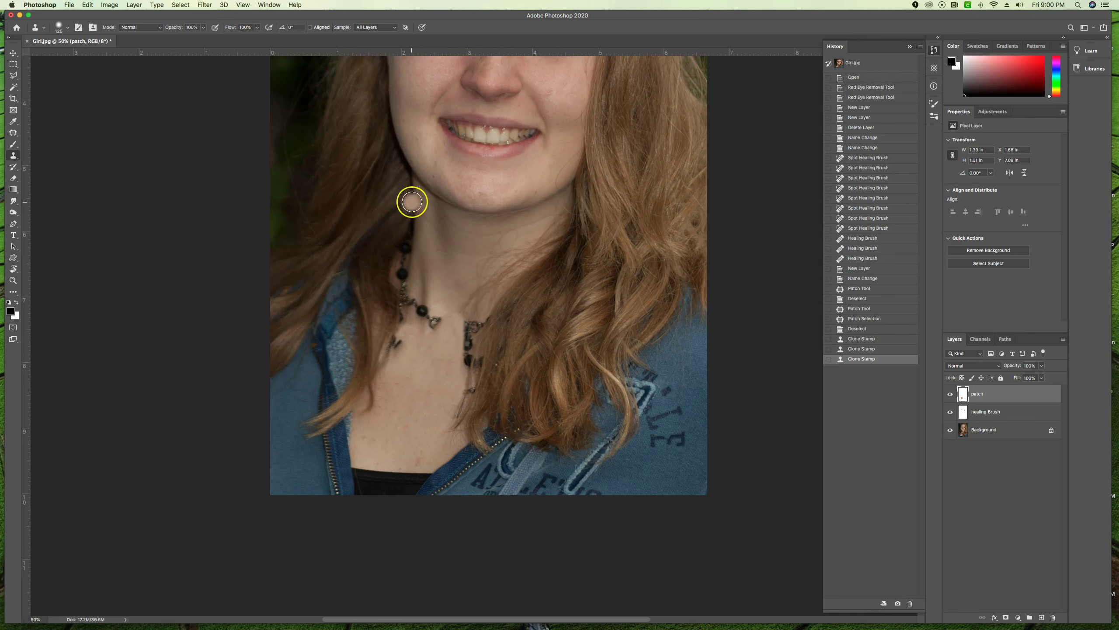
{"action": "key", "text": "bracketright"}
{"action": "left_click", "coordinate": [410, 200], "text": "alt"}
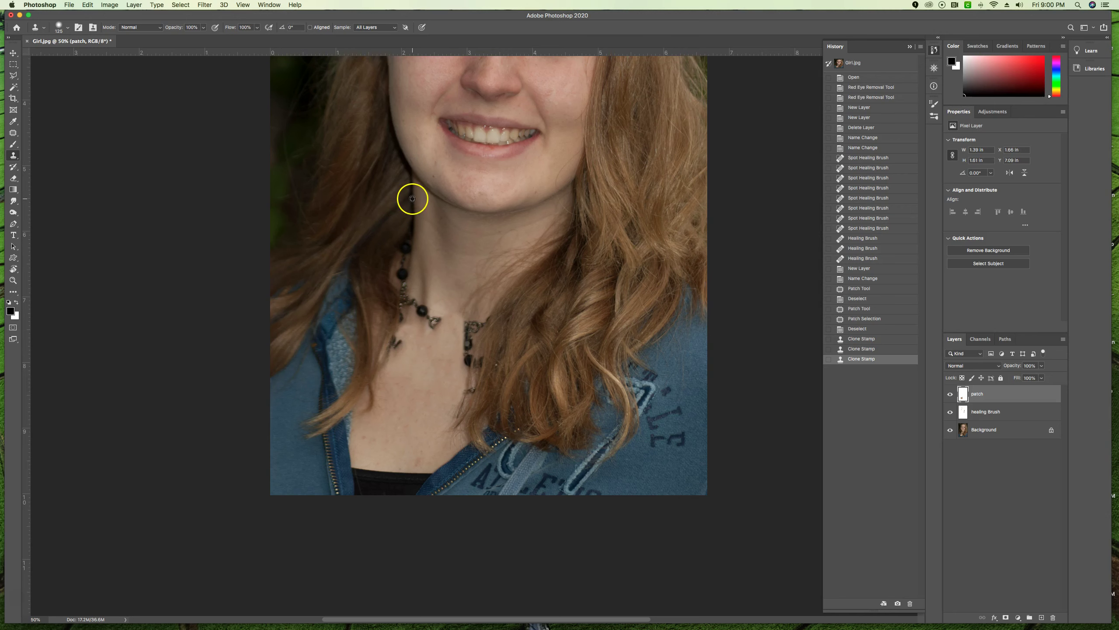
{"action": "left_click_drag", "start_coordinate": [412, 196], "coordinate": [413, 239]}
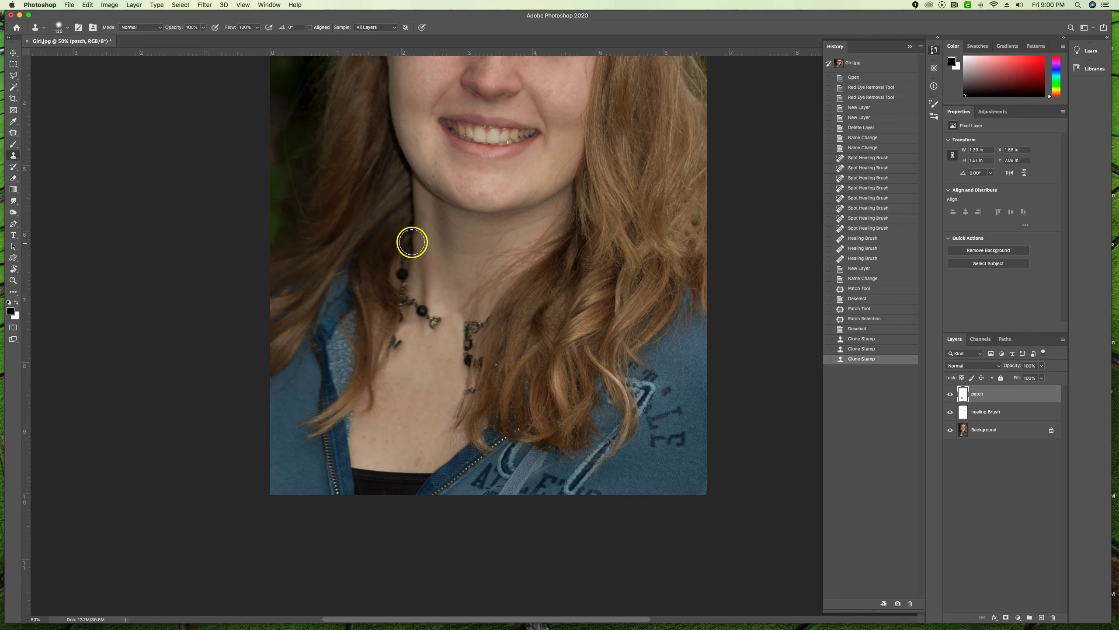
{"action": "left_click", "coordinate": [413, 240]}
{"action": "left_click_drag", "start_coordinate": [413, 245], "coordinate": [400, 286]}
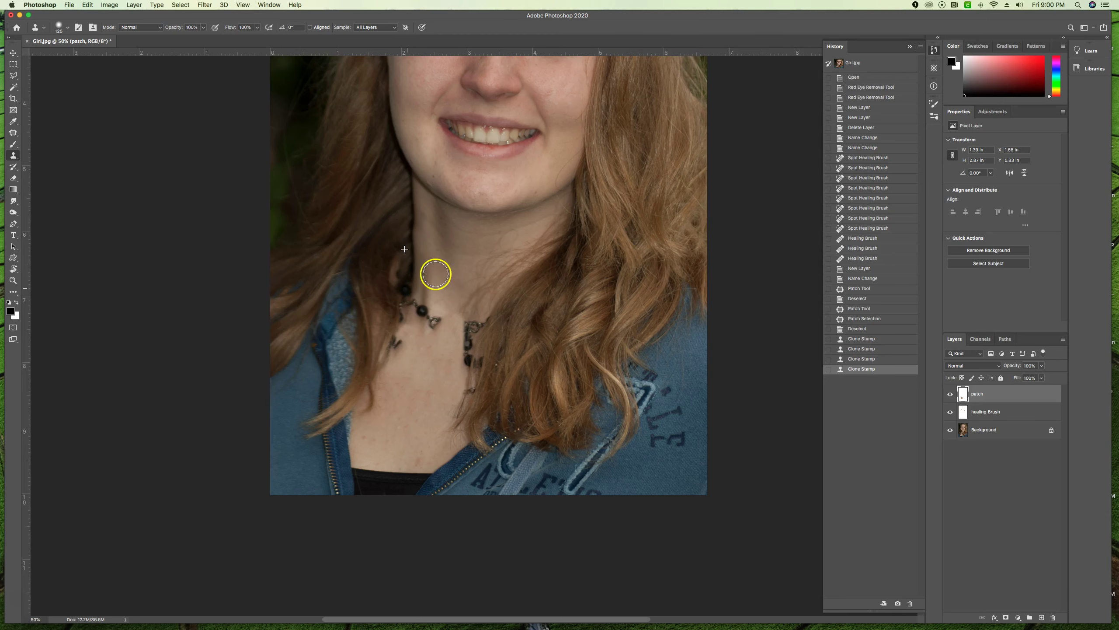
{"action": "left_click", "coordinate": [602, 223], "text": "alt"}
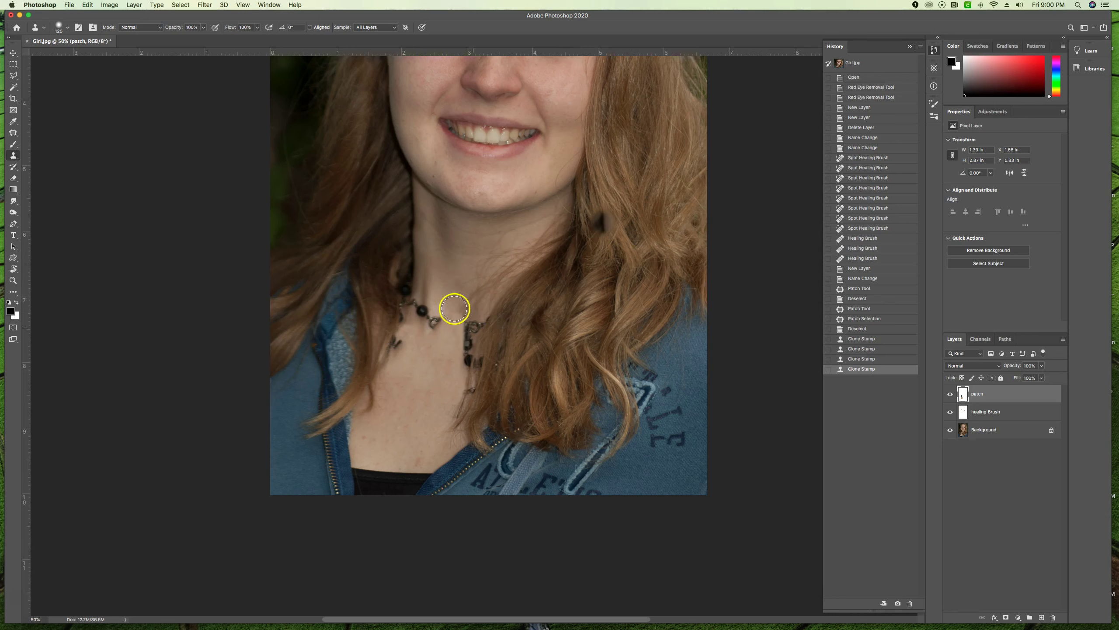
{"action": "left_click", "coordinate": [424, 240]}
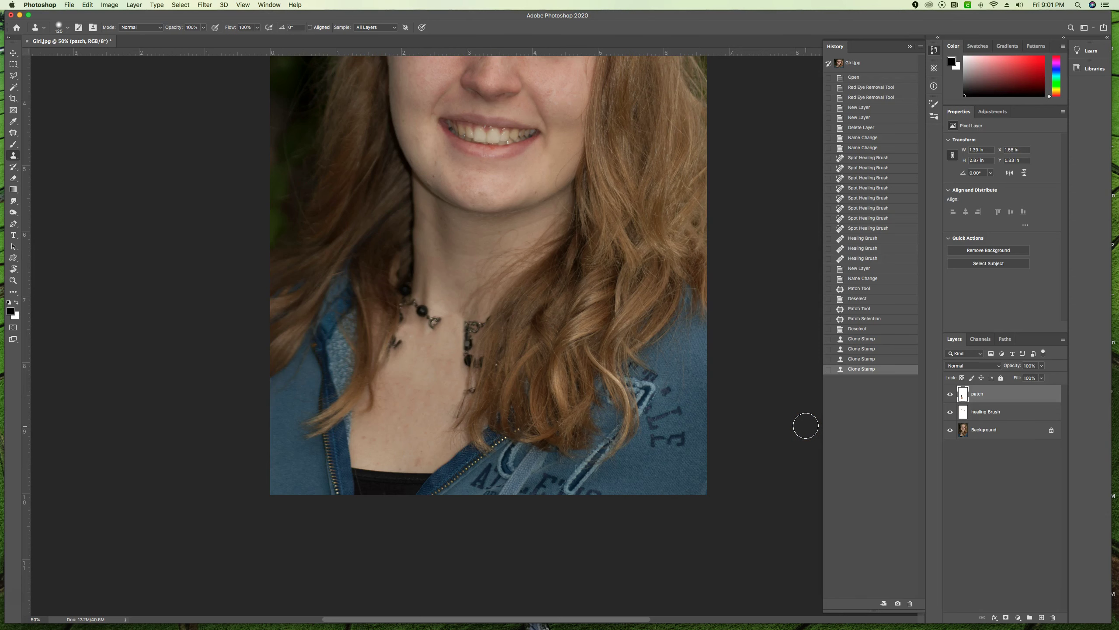
- Zoom in and pan up to the face, then send the patch layer below the healing Brush layer
{"action": "key", "text": "super+equal"}
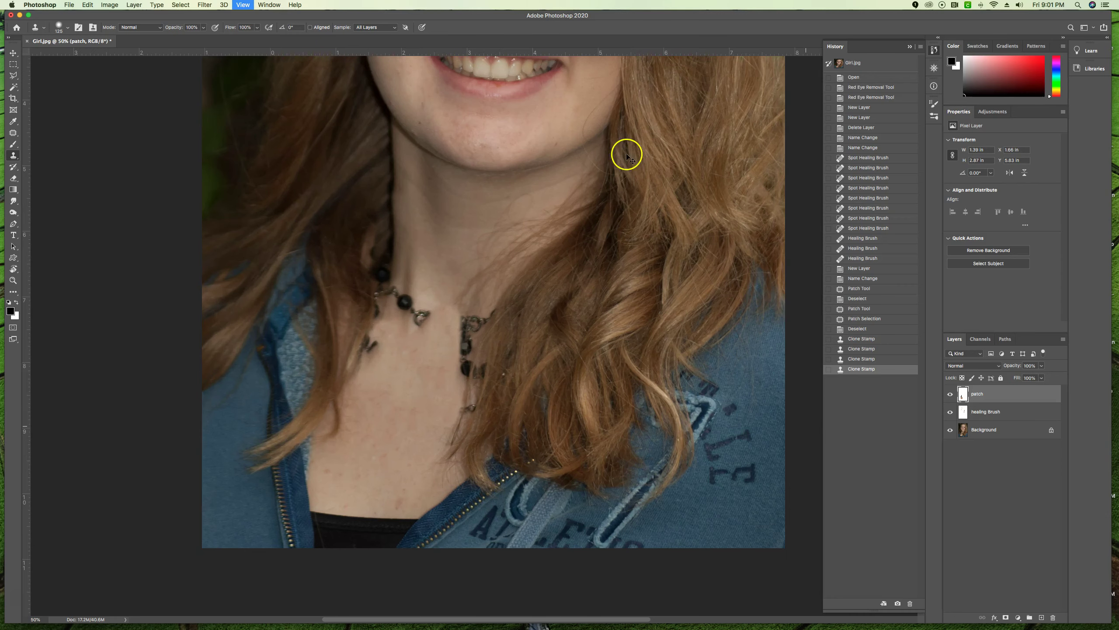
{"action": "left_click_drag", "start_coordinate": [595, 140], "coordinate": [512, 417]}
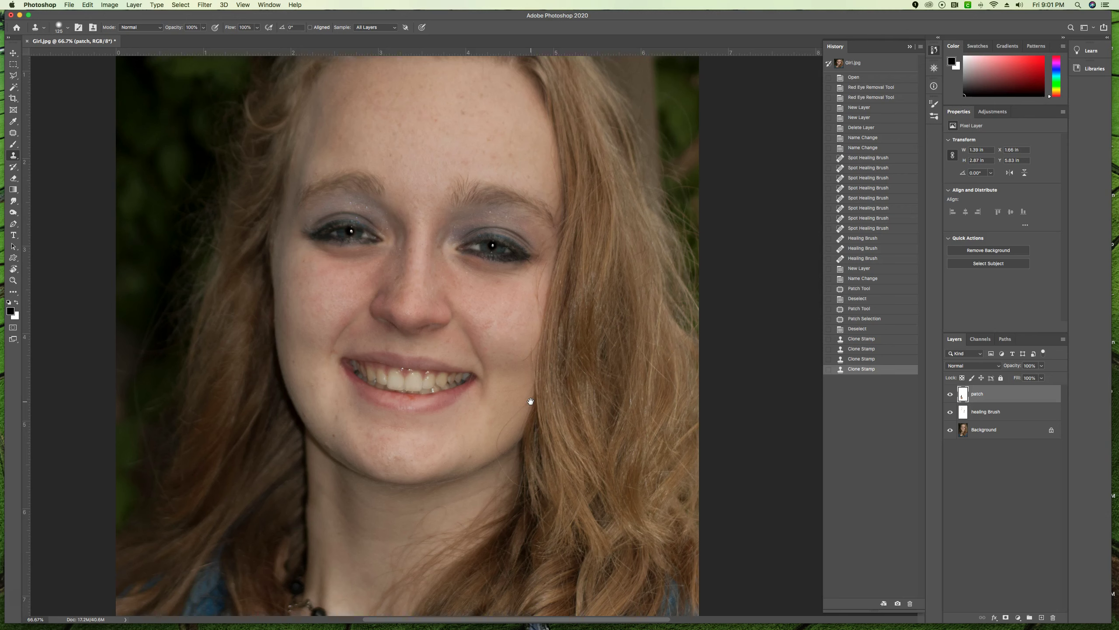
{"action": "key", "text": "super+bracketleft"}
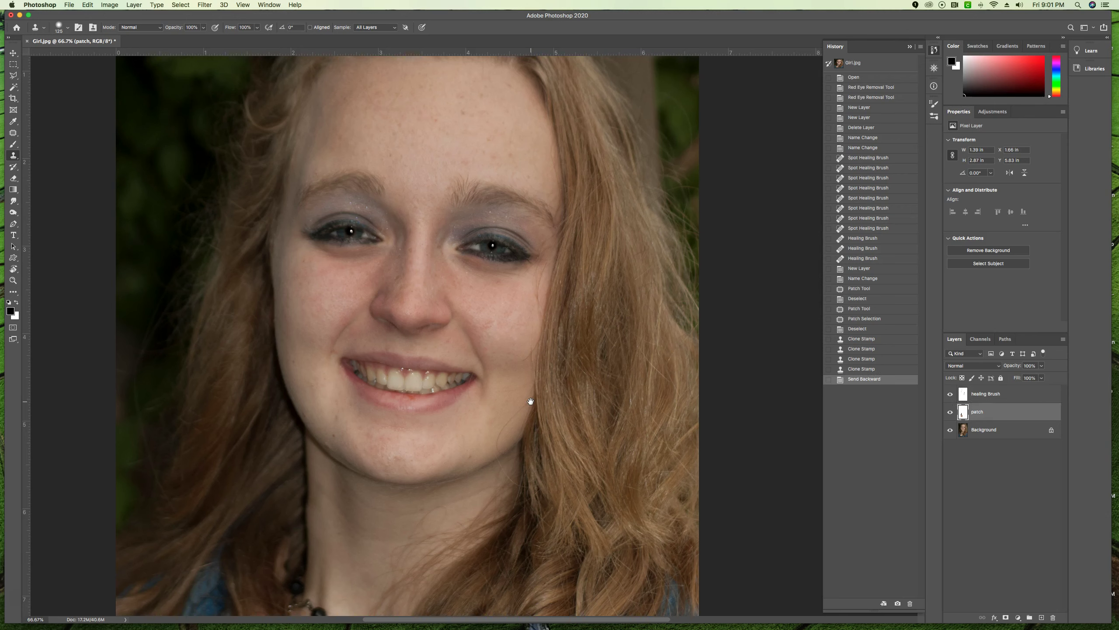
- Undo the stray dab beside the mouth, zoom to 200% on the mouth corner, and shrink the brush to 25
{"action": "left_click", "coordinate": [527, 393]}
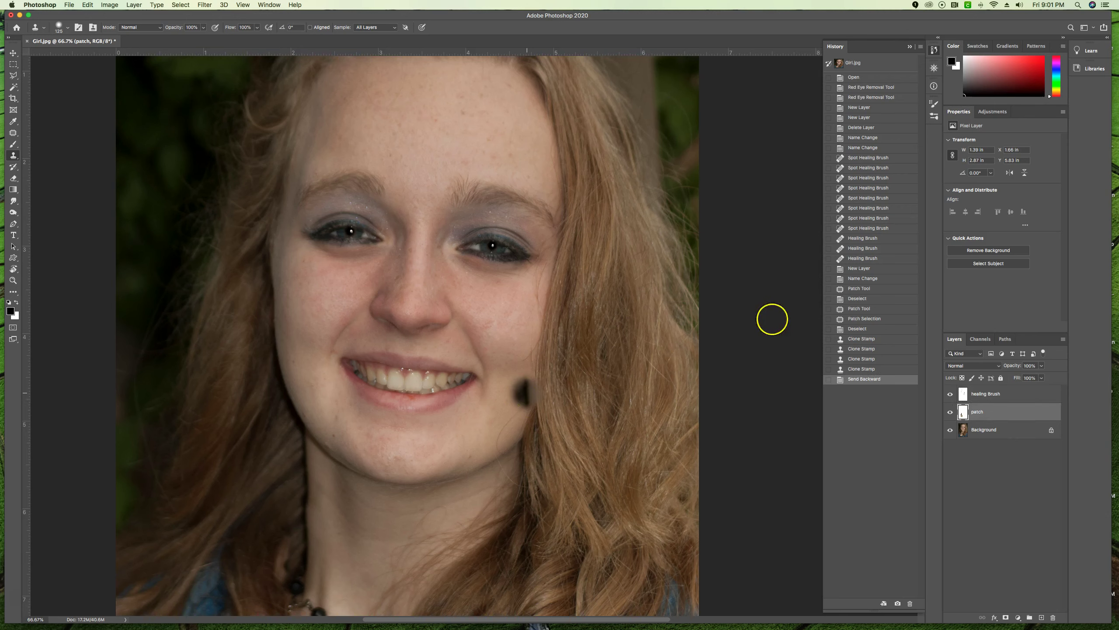
{"action": "key", "text": "super+z"}
{"action": "key", "text": "super+equal"}
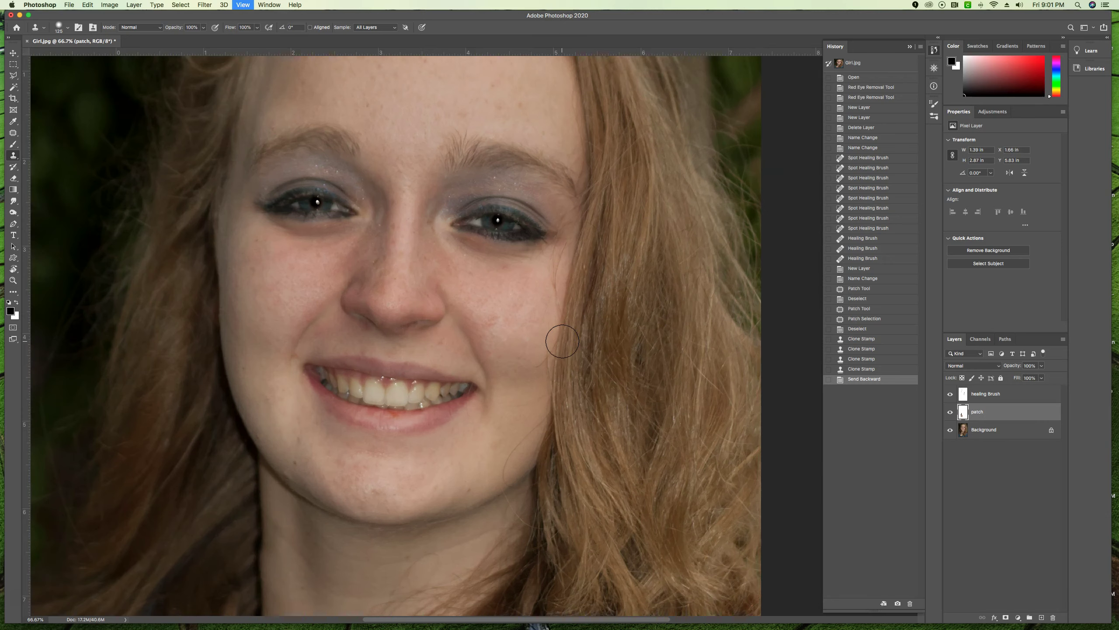
{"action": "key", "text": "super+equal"}
{"action": "key", "text": "super+equal"}
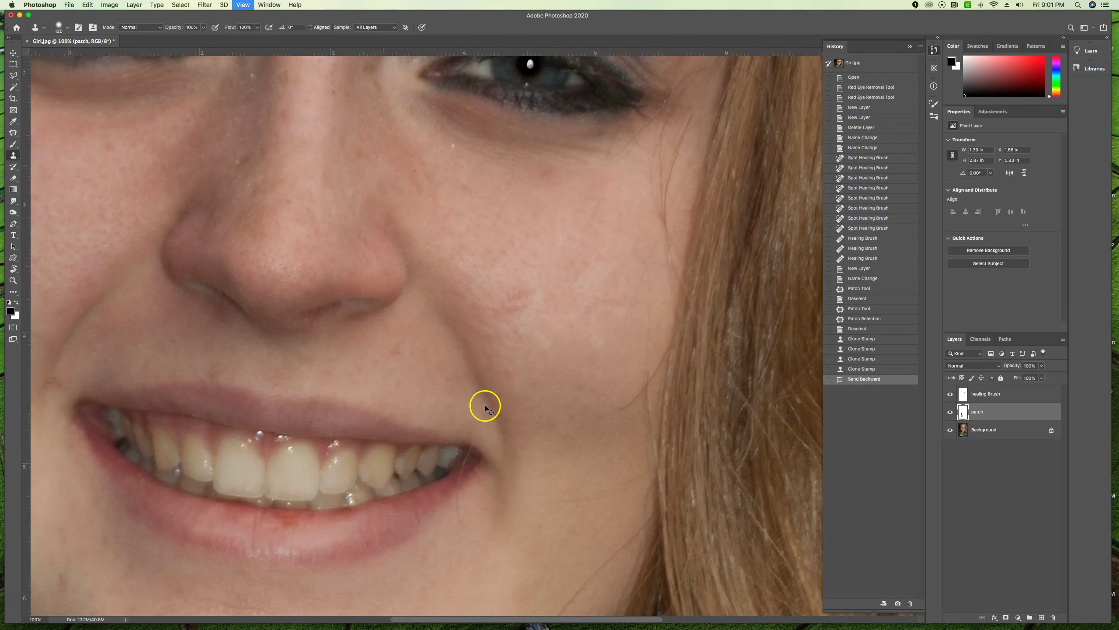
{"action": "key", "text": "bracketleft"}
{"action": "key", "text": "bracketleft"}
{"action": "key", "text": "bracketleft"}
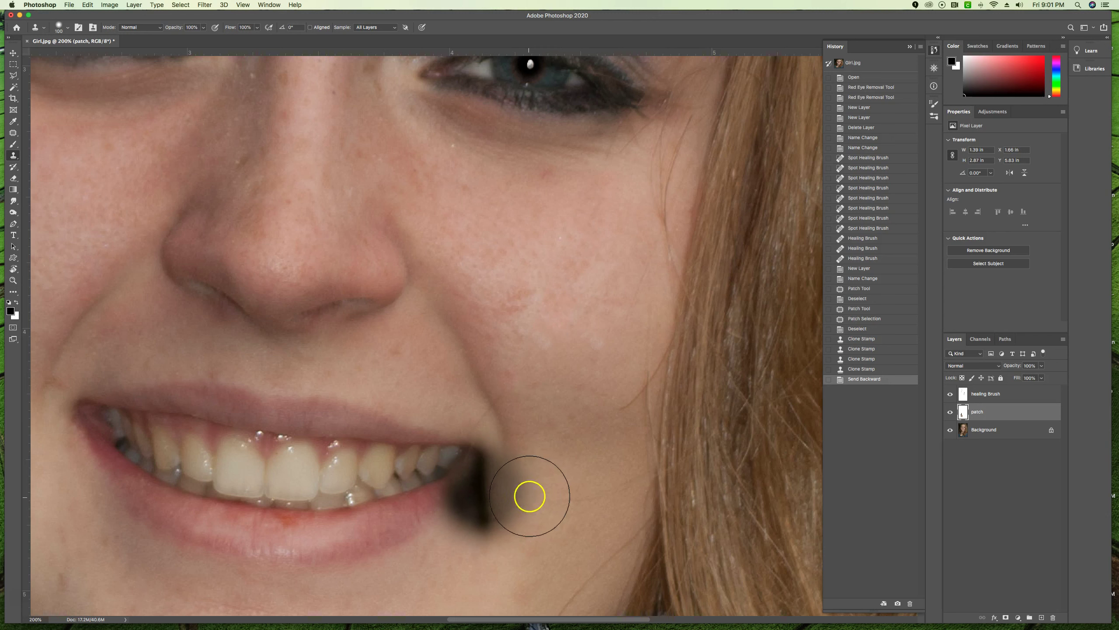
{"action": "key", "text": "bracketleft"}
{"action": "key", "text": "bracketleft"}
{"action": "key", "text": "bracketleft"}
{"action": "key", "text": "bracketleft"}
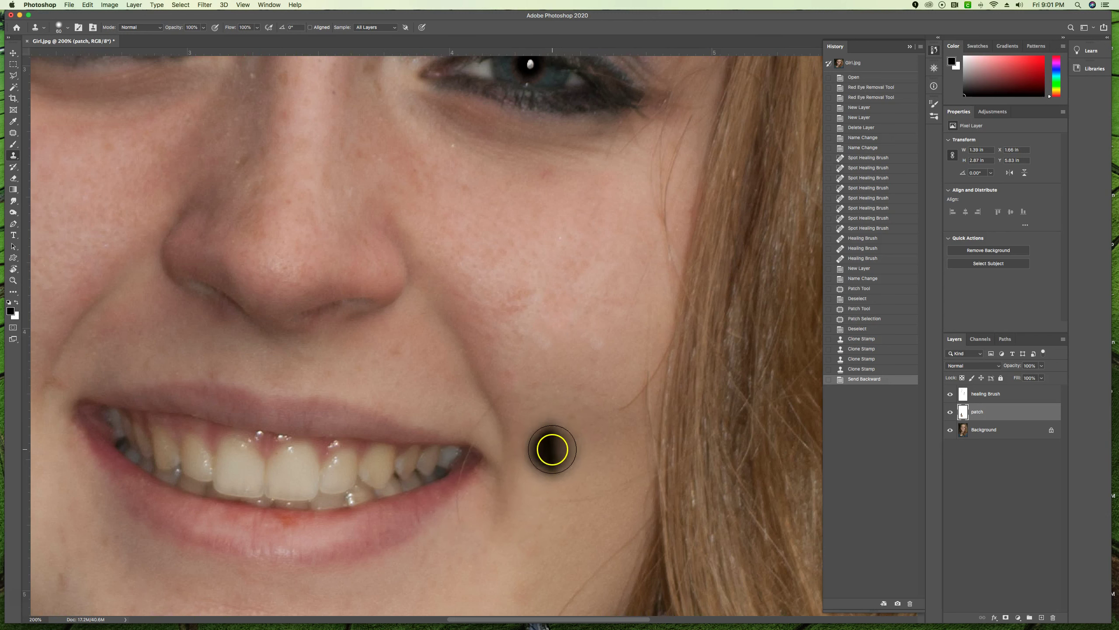
{"action": "key", "text": "bracketleft"}
{"action": "key", "text": "bracketleft"}
{"action": "key", "text": "bracketleft"}
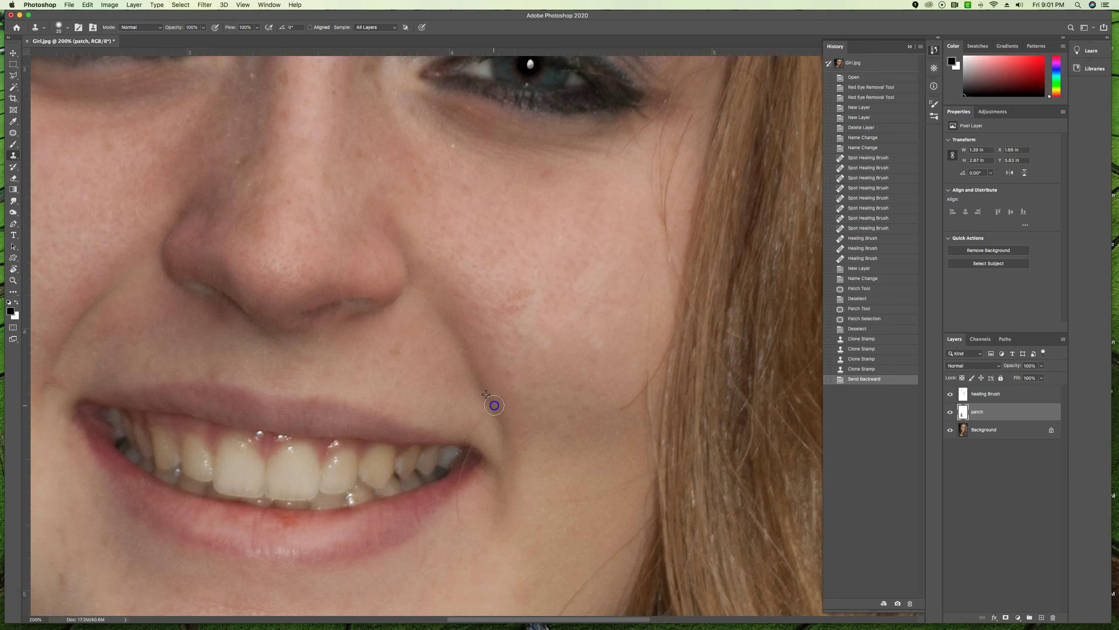
- Clone clean skin over the hair strands at the mouth corner and below the lip corner
{"action": "left_click", "coordinate": [515, 391]}
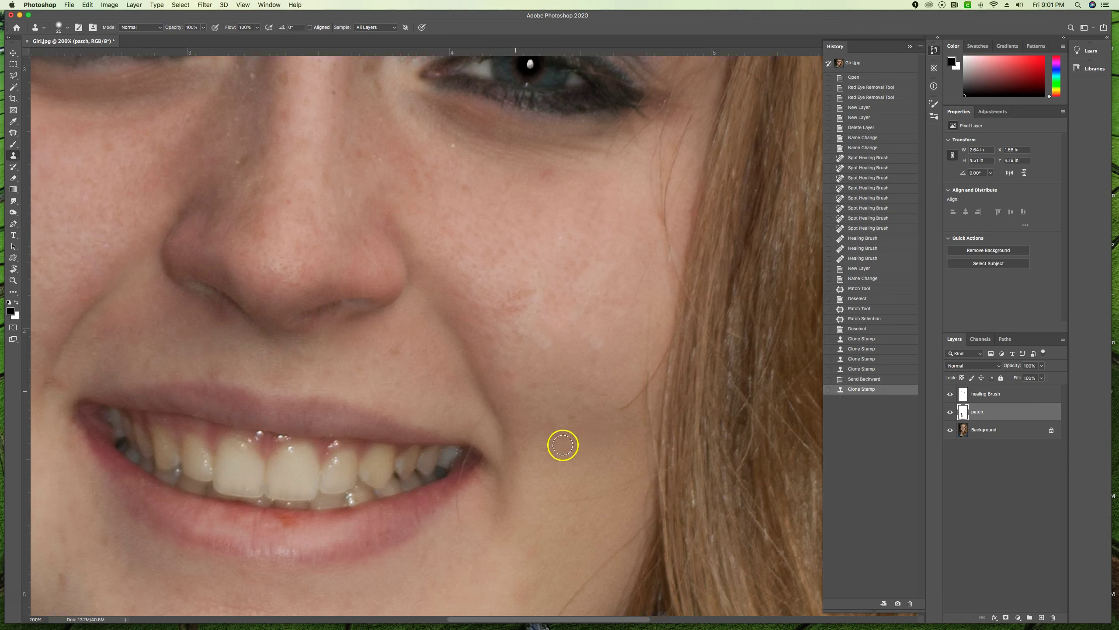
{"action": "left_click", "coordinate": [466, 406], "text": "alt"}
{"action": "left_click_drag", "start_coordinate": [483, 415], "coordinate": [478, 423]}
{"action": "left_click", "coordinate": [475, 420]}
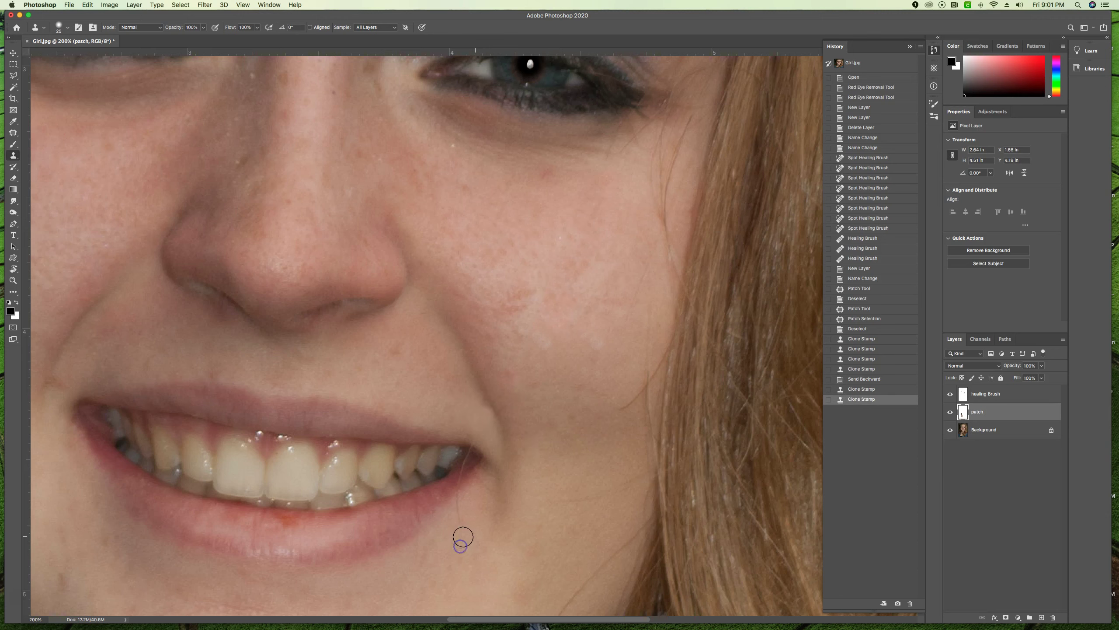
{"action": "left_click", "coordinate": [461, 520]}
{"action": "left_click", "coordinate": [462, 515]}
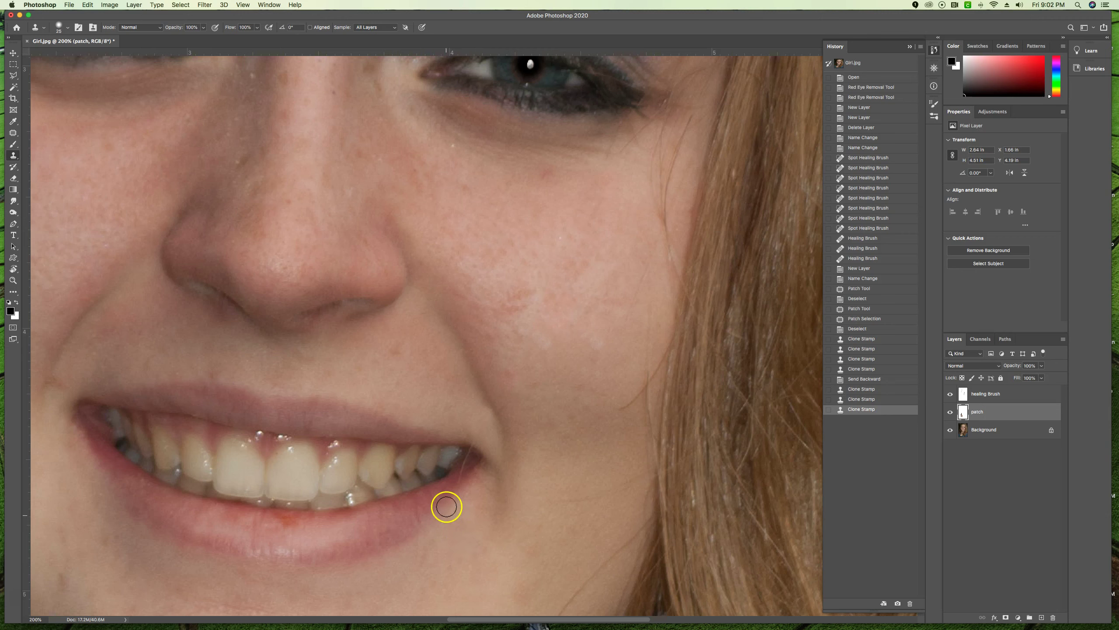
{"action": "left_click_drag", "start_coordinate": [441, 491], "coordinate": [443, 492]}
- Clone over the hair strand on the cheek, touch up the lip corner, and fit the whole photo on screen
{"action": "left_click", "coordinate": [451, 480], "text": "alt"}
{"action": "mouse_move", "coordinate": [456, 489]}
{"action": "left_mouse_down"}
{"action": "mouse_move", "coordinate": [530, 476]}
{"action": "mouse_move", "coordinate": [610, 434]}
{"action": "mouse_move", "coordinate": [494, 473]}
{"action": "left_mouse_up"}
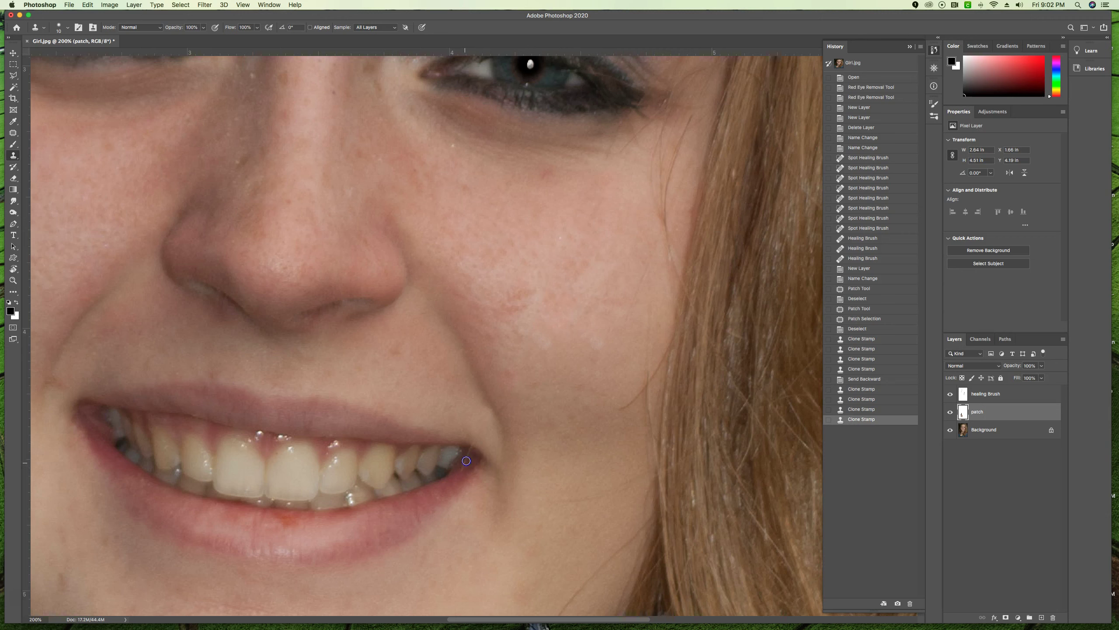
{"action": "left_click", "coordinate": [470, 454]}
{"action": "left_click", "coordinate": [468, 452]}
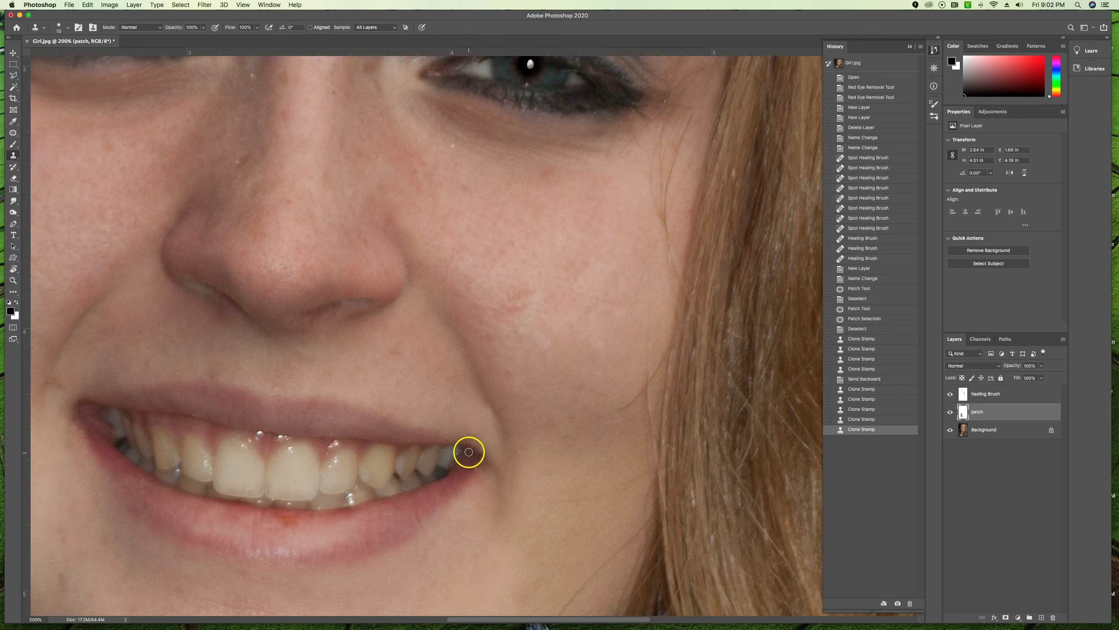
{"action": "left_click", "coordinate": [766, 467]}
{"action": "left_click", "coordinate": [507, 434]}
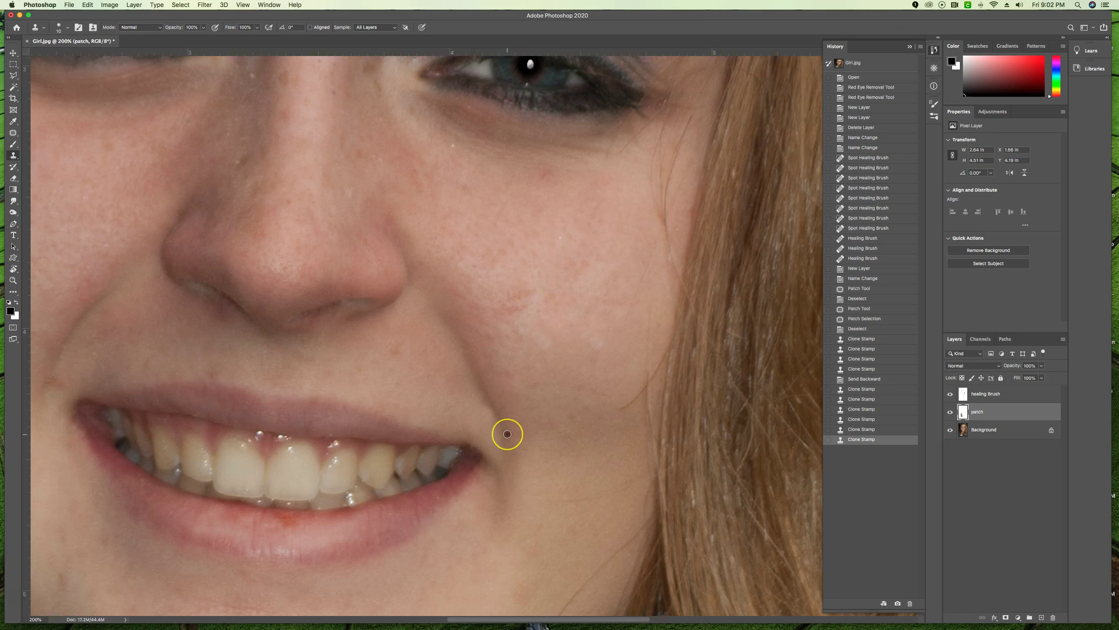
{"action": "left_click", "coordinate": [503, 369]}
{"action": "key", "text": "super+0"}
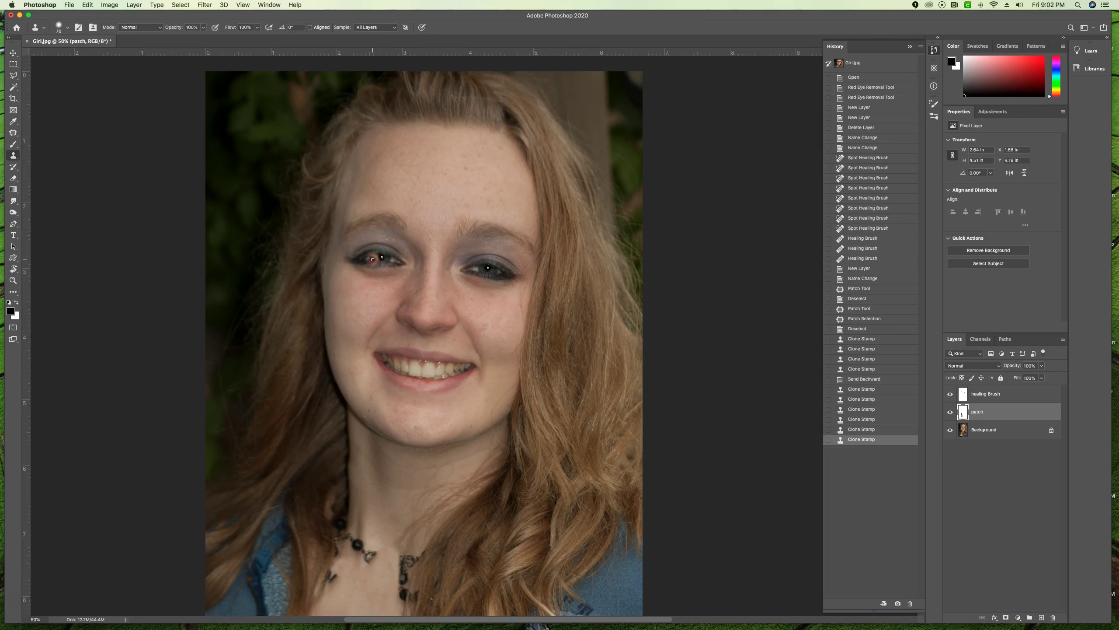
- Clone the left eye onto the forehead with the brush enlarged to 250
{"action": "key", "text": "bracketright"}
{"action": "key", "text": "bracketright"}
{"action": "mouse_move", "coordinate": [372, 259]}
{"action": "left_mouse_down"}
{"action": "mouse_move", "coordinate": [397, 260]}
{"action": "mouse_move", "coordinate": [381, 258]}
{"action": "left_mouse_up"}
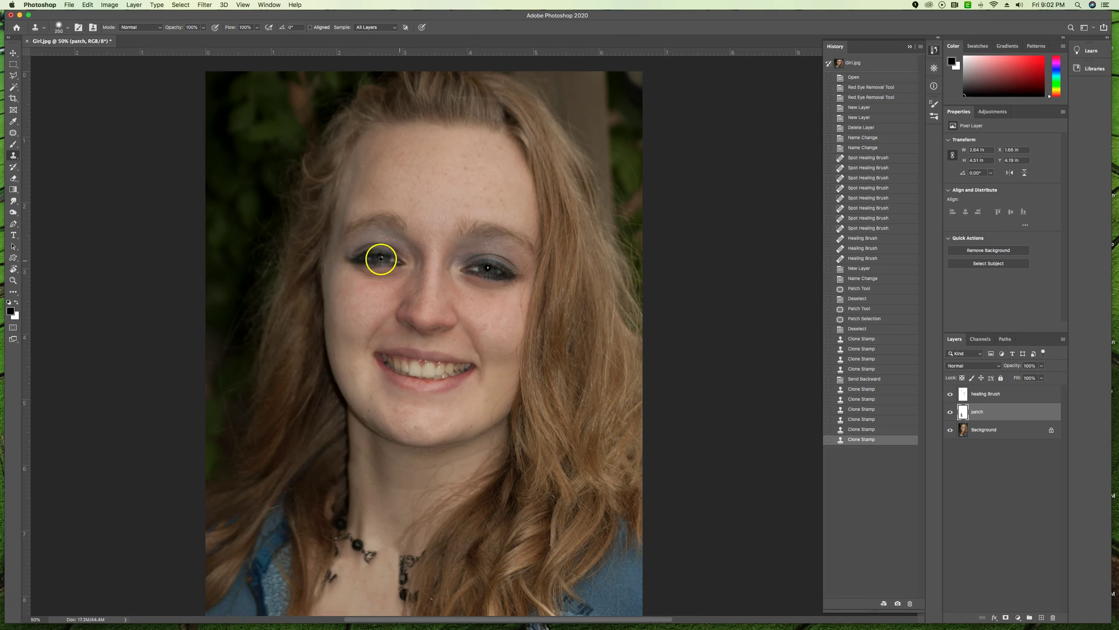
{"action": "left_click", "coordinate": [390, 173], "text": "alt"}
{"action": "mouse_move", "coordinate": [390, 173]}
{"action": "left_mouse_down"}
{"action": "mouse_move", "coordinate": [335, 210]}
{"action": "mouse_move", "coordinate": [290, 200]}
{"action": "mouse_move", "coordinate": [299, 199]}
{"action": "left_mouse_up"}
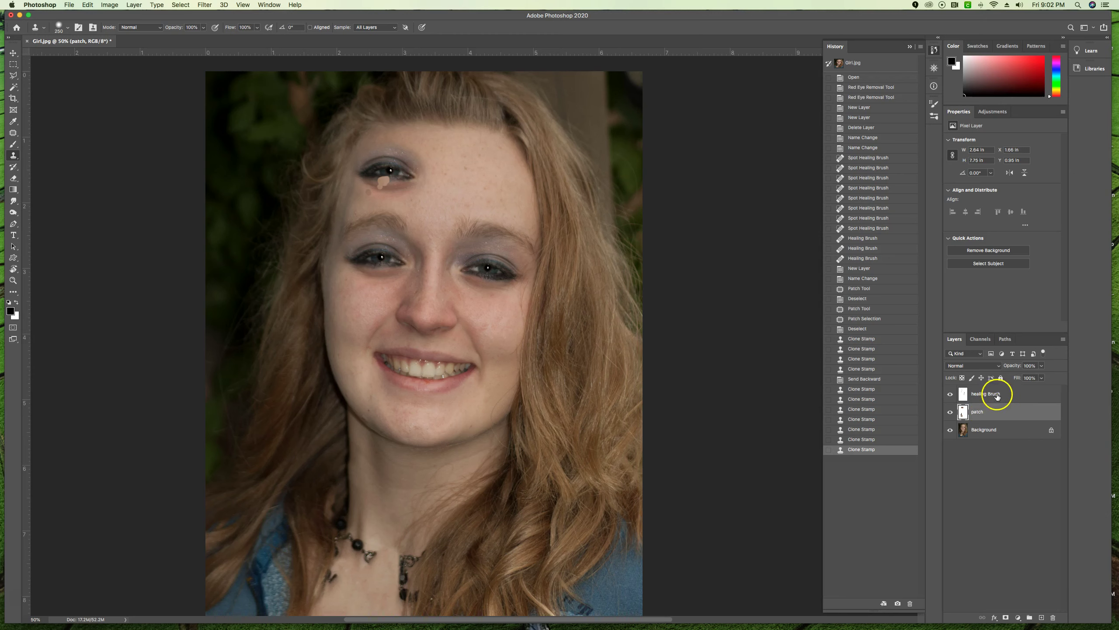
- Move the patch layer above the healing Brush layer in the Layers panel
{"action": "left_click", "coordinate": [951, 394]}
{"action": "left_click_drag", "start_coordinate": [1006, 414], "coordinate": [997, 391]}
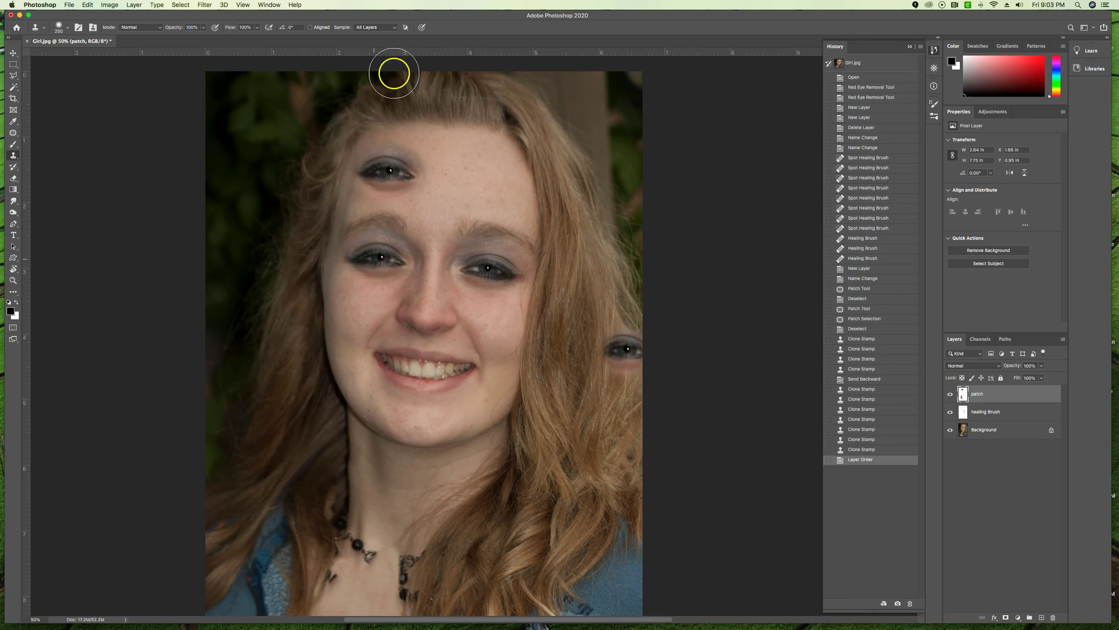
- With the Healing Brush, sample the right eye and paint a copy onto the forehead
{"action": "left_click", "coordinate": [13, 133]}
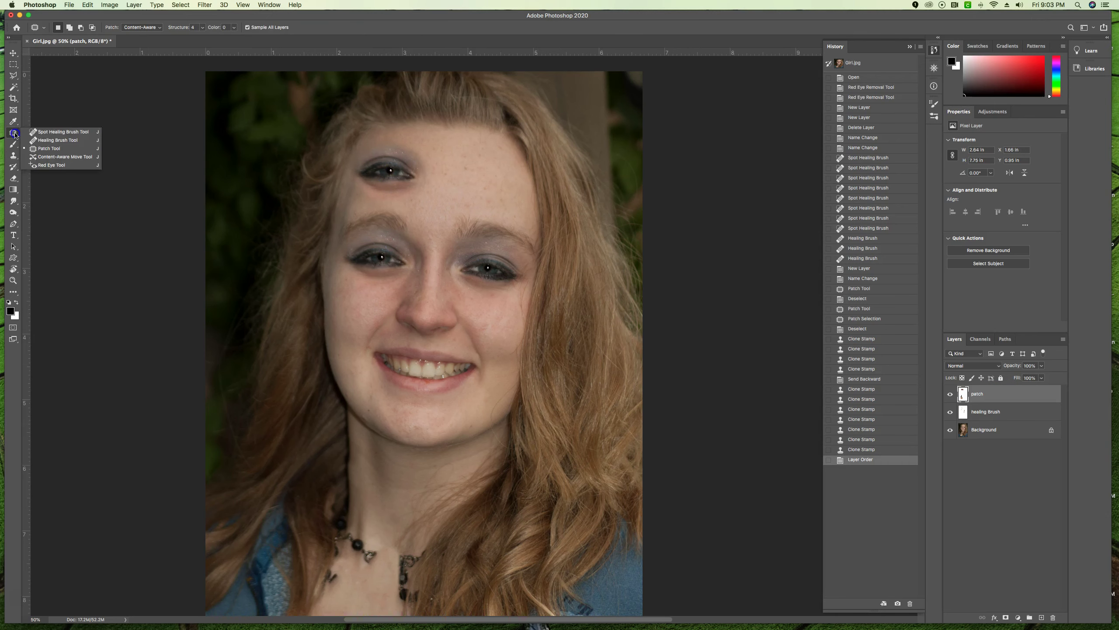
{"action": "left_click", "coordinate": [57, 140]}
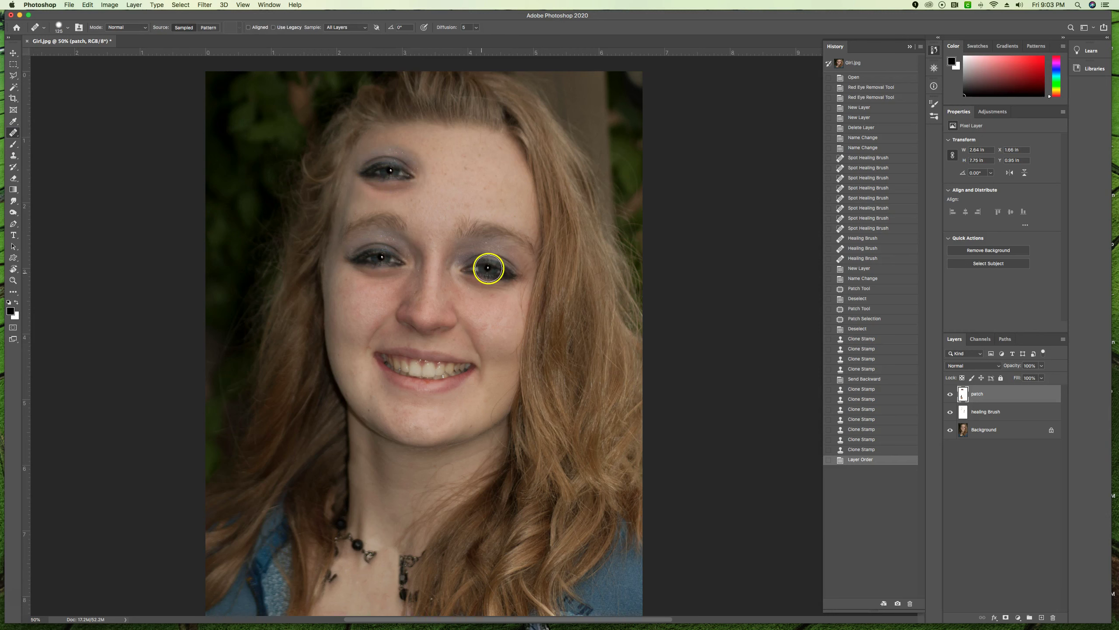
{"action": "left_click", "coordinate": [489, 269], "text": "alt"}
{"action": "left_click_drag", "start_coordinate": [485, 178], "coordinate": [475, 180]}
{"action": "mouse_move", "coordinate": [493, 179]}
{"action": "left_mouse_down"}
{"action": "mouse_move", "coordinate": [460, 179]}
{"action": "mouse_move", "coordinate": [517, 181]}
{"action": "mouse_move", "coordinate": [469, 161]}
{"action": "left_mouse_up"}
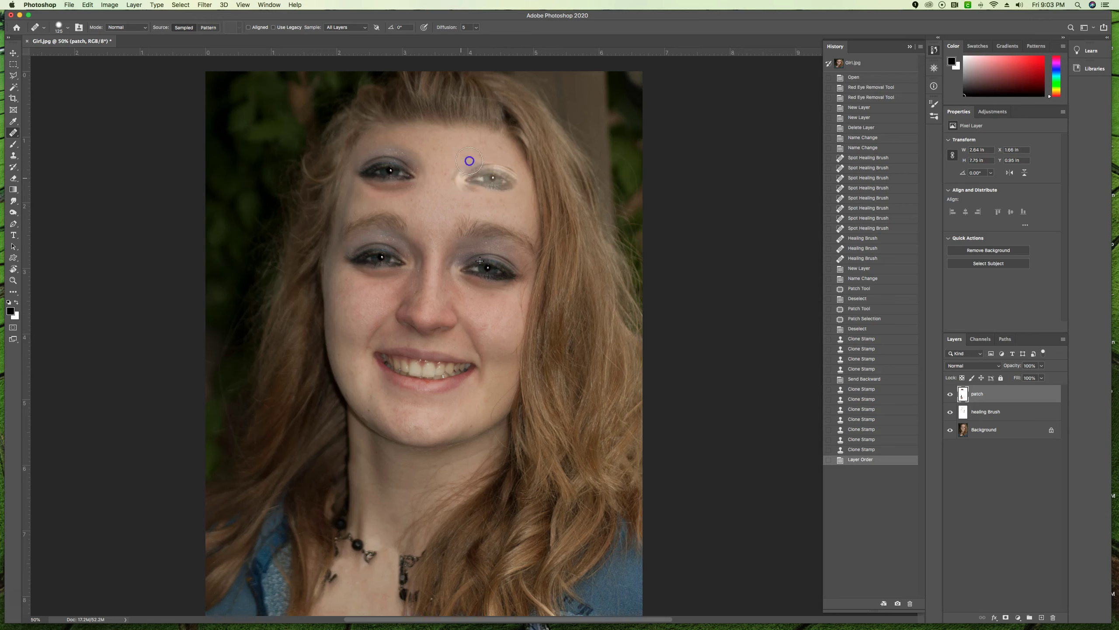
- Resample the right eye's outer corner and blend the forehead eye patch into the skin
{"action": "left_click", "coordinate": [513, 267]}
{"action": "mouse_move", "coordinate": [513, 267]}
{"action": "left_mouse_down"}
{"action": "mouse_move", "coordinate": [512, 180]}
{"action": "mouse_move", "coordinate": [467, 180]}
{"action": "mouse_move", "coordinate": [514, 180]}
{"action": "mouse_move", "coordinate": [470, 180]}
{"action": "mouse_move", "coordinate": [473, 172]}
{"action": "left_mouse_up"}
{"action": "left_click", "coordinate": [478, 171]}
{"action": "left_click", "coordinate": [545, 202]}
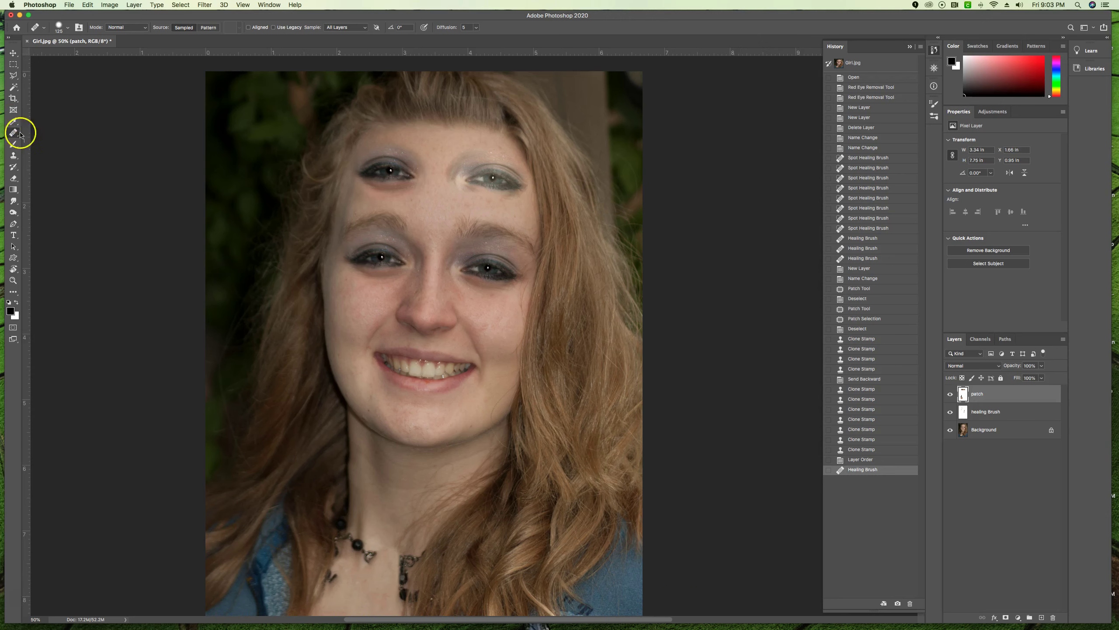
- With the Clone Stamp, sample chest skin and paint it over the necklace beads
{"action": "left_click", "coordinate": [13, 156]}
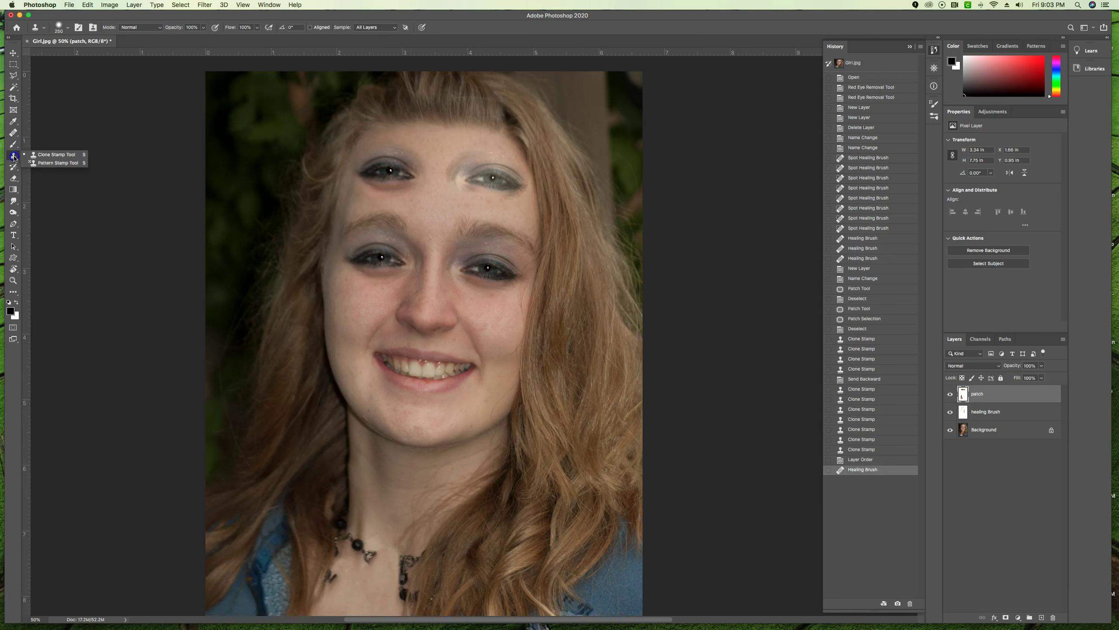
{"action": "left_click", "coordinate": [435, 538]}
{"action": "scroll", "coordinate": [399, 346], "scroll_direction": "down", "scroll_amount": 10}
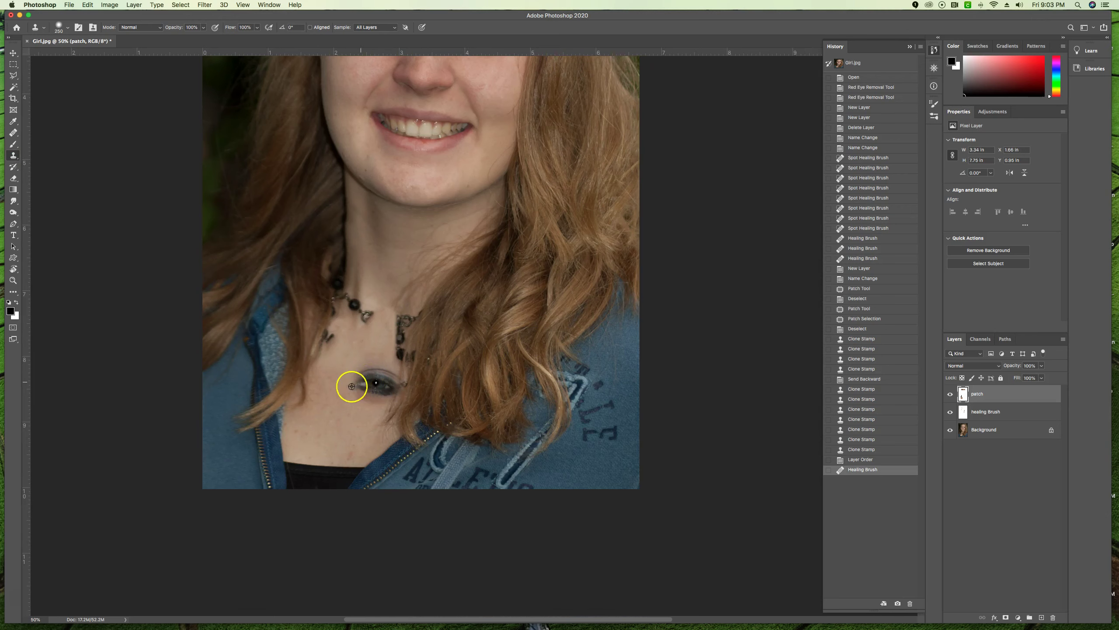
{"action": "left_click", "coordinate": [356, 373], "text": "alt"}
{"action": "mouse_move", "coordinate": [354, 316]}
{"action": "left_mouse_down"}
{"action": "mouse_move", "coordinate": [362, 325]}
{"action": "mouse_move", "coordinate": [368, 313]}
{"action": "mouse_move", "coordinate": [381, 335]}
{"action": "left_mouse_up"}
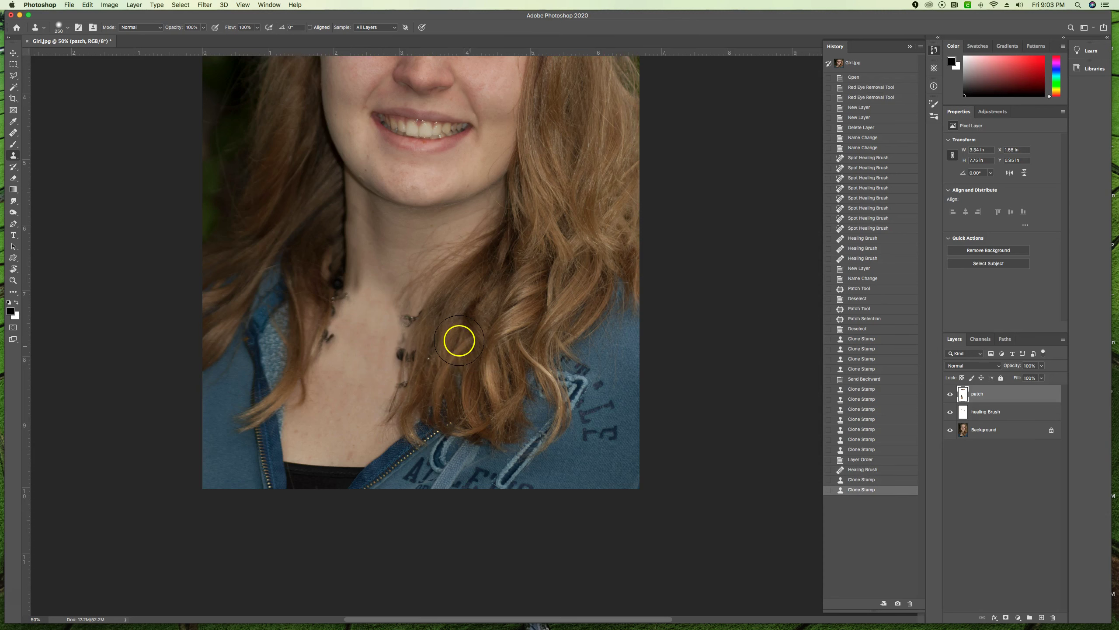
- Clone hair over the necklace near the clasp, then undo that stroke
{"action": "left_click", "coordinate": [458, 340], "text": "alt"}
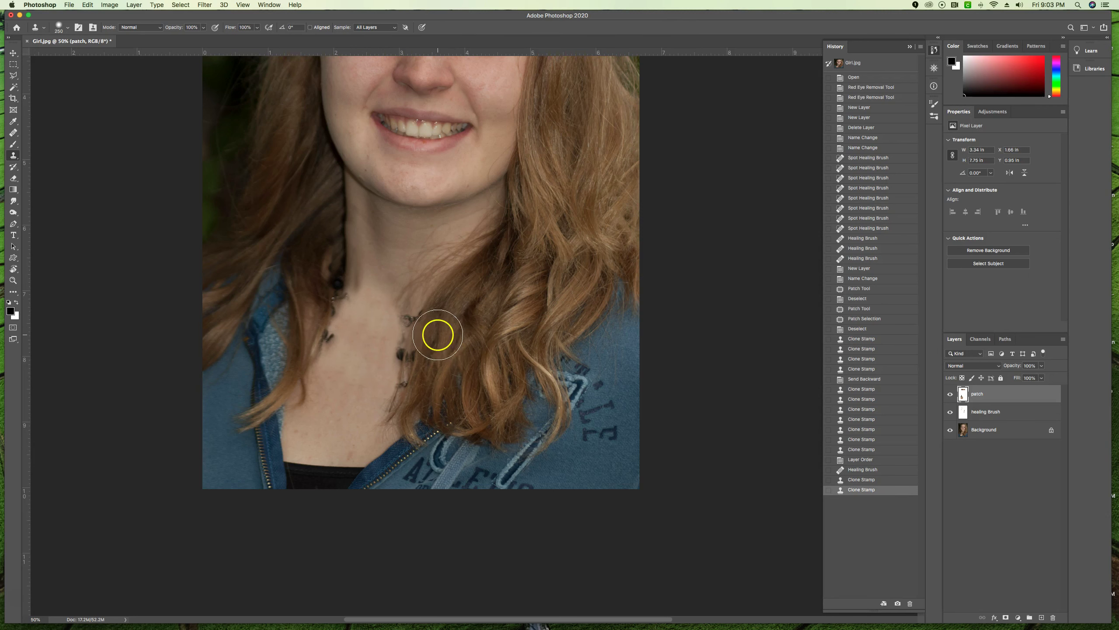
{"action": "mouse_move", "coordinate": [437, 335]}
{"action": "left_mouse_down"}
{"action": "mouse_move", "coordinate": [408, 350]}
{"action": "mouse_move", "coordinate": [414, 322]}
{"action": "mouse_move", "coordinate": [402, 386]}
{"action": "mouse_move", "coordinate": [421, 405]}
{"action": "mouse_move", "coordinate": [482, 308]}
{"action": "left_mouse_up"}
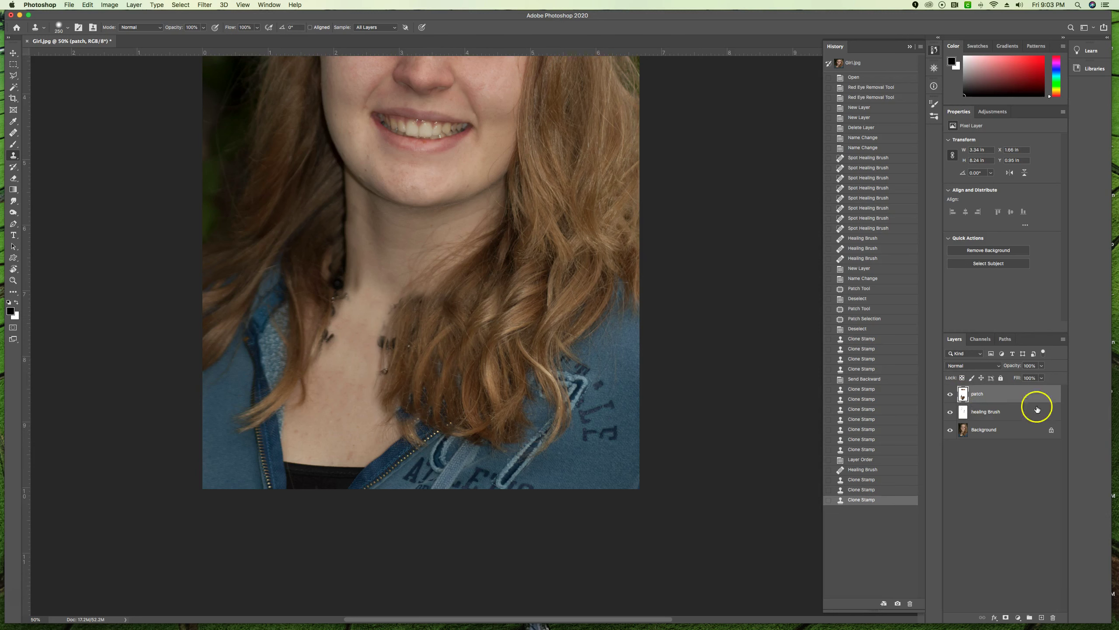
{"action": "key", "text": "super+z"}
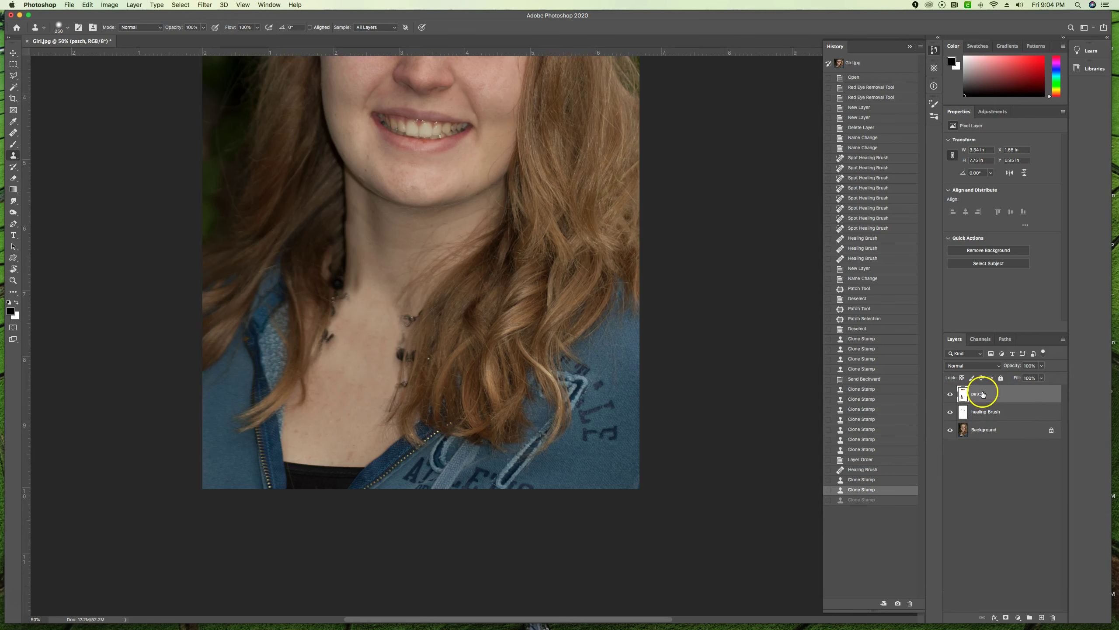
{"action": "scroll", "coordinate": [531, 238], "scroll_direction": "up", "scroll_amount": 5}
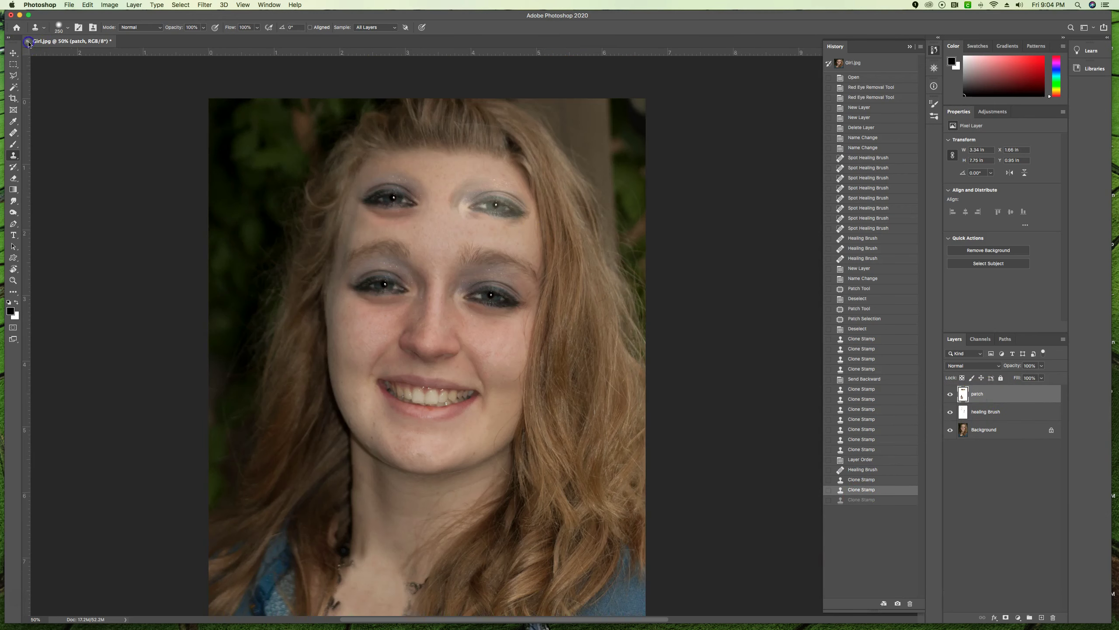